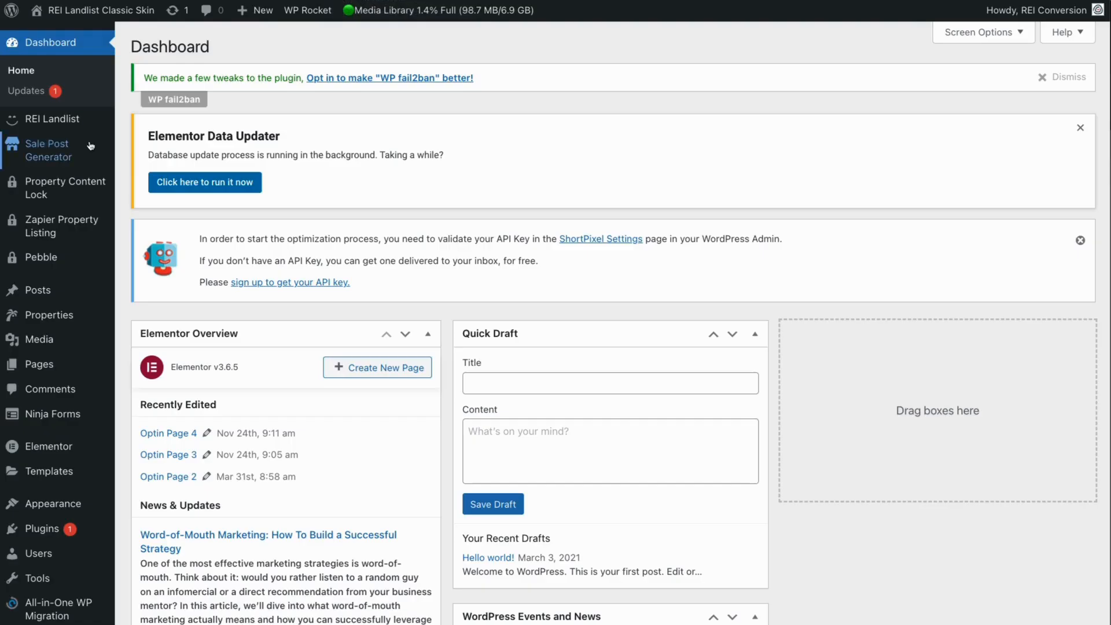
# Look up the REI Pebble CRM plugin among the installed plugins and open the Pebble settings page with its URL and token.
pyautogui.moveTo(79, 409)
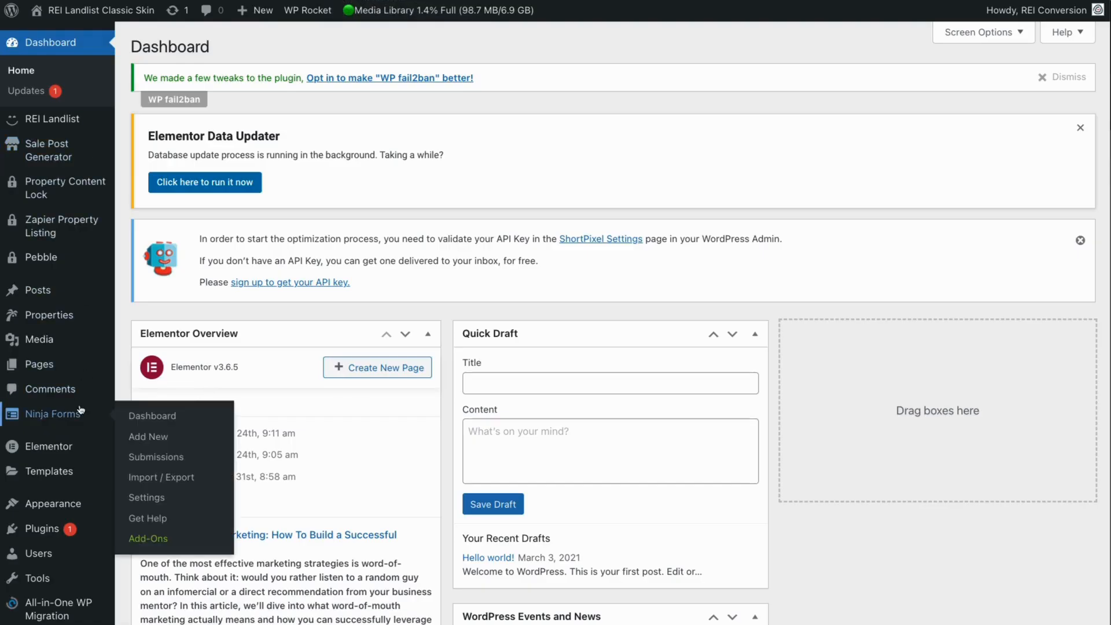
pyautogui.moveTo(89, 515)
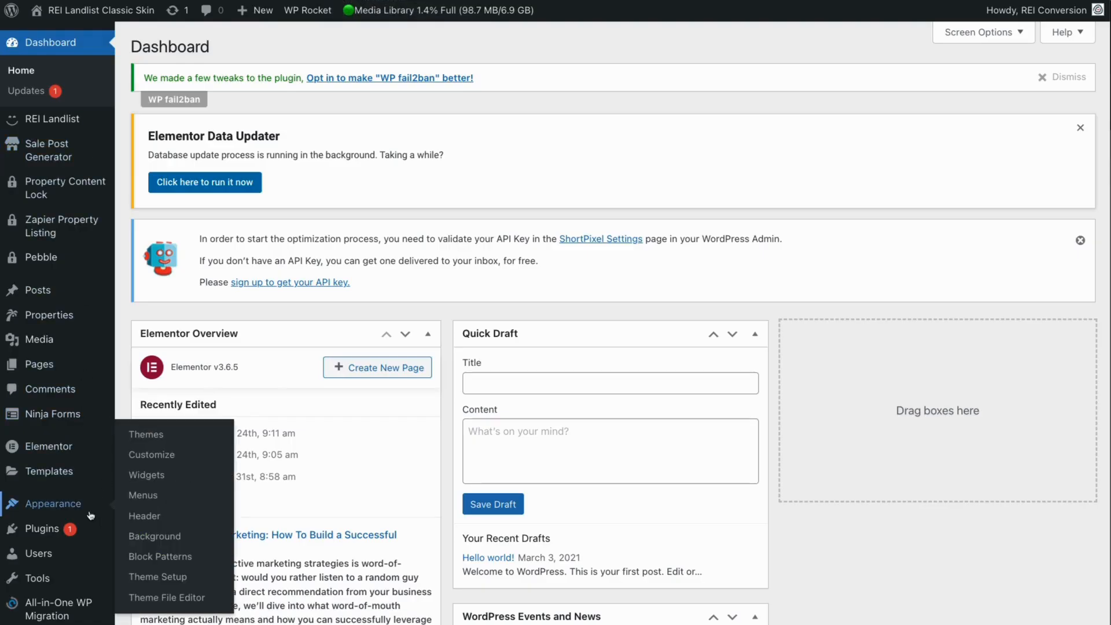
pyautogui.click(47, 534)
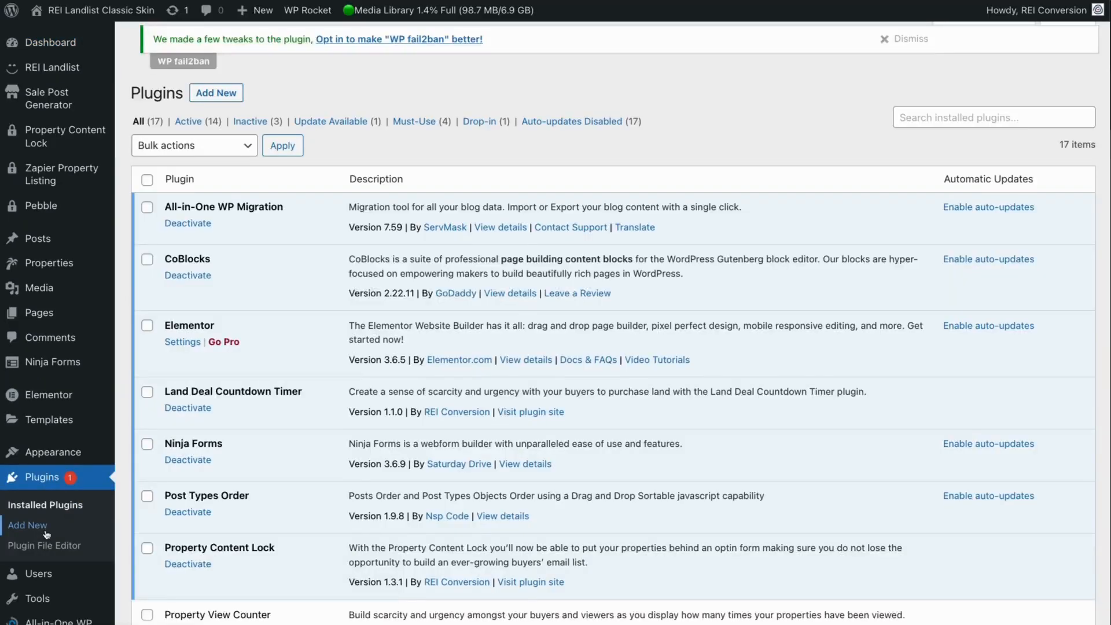
pyautogui.scroll(-5, 117, 496)
pyautogui.scroll(-2, 117, 491)
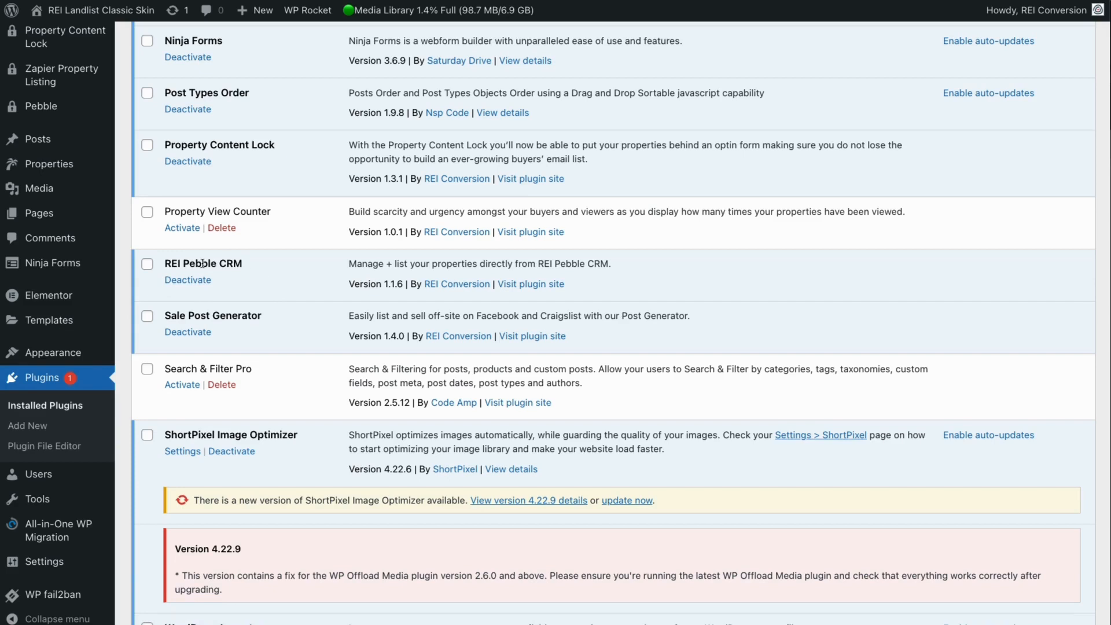
pyautogui.scroll(2, 85, 222)
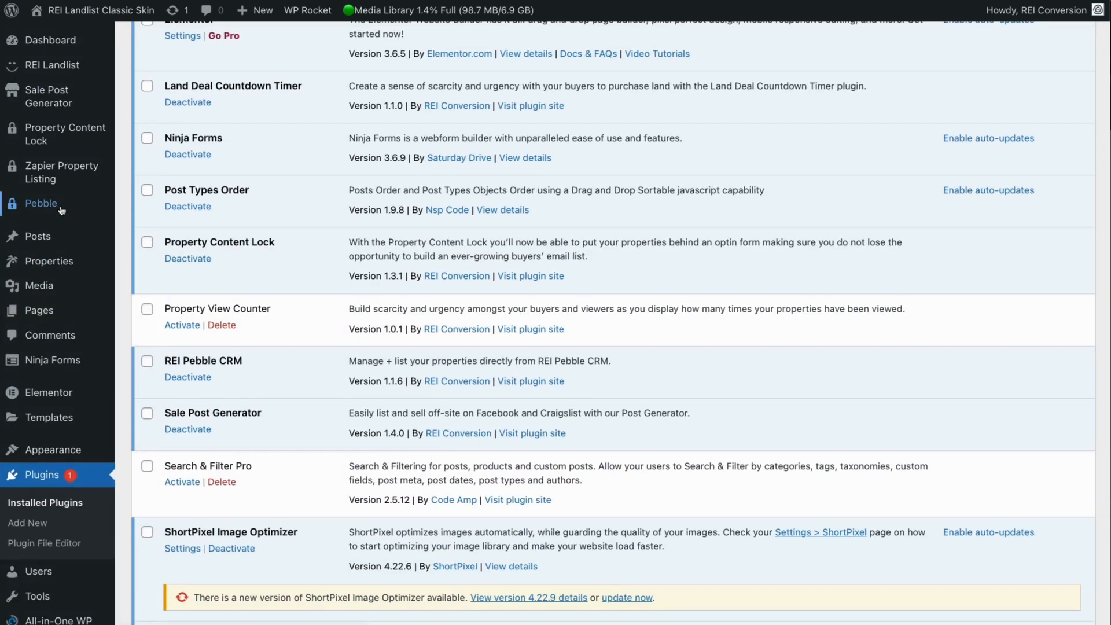
pyautogui.click(61, 210)
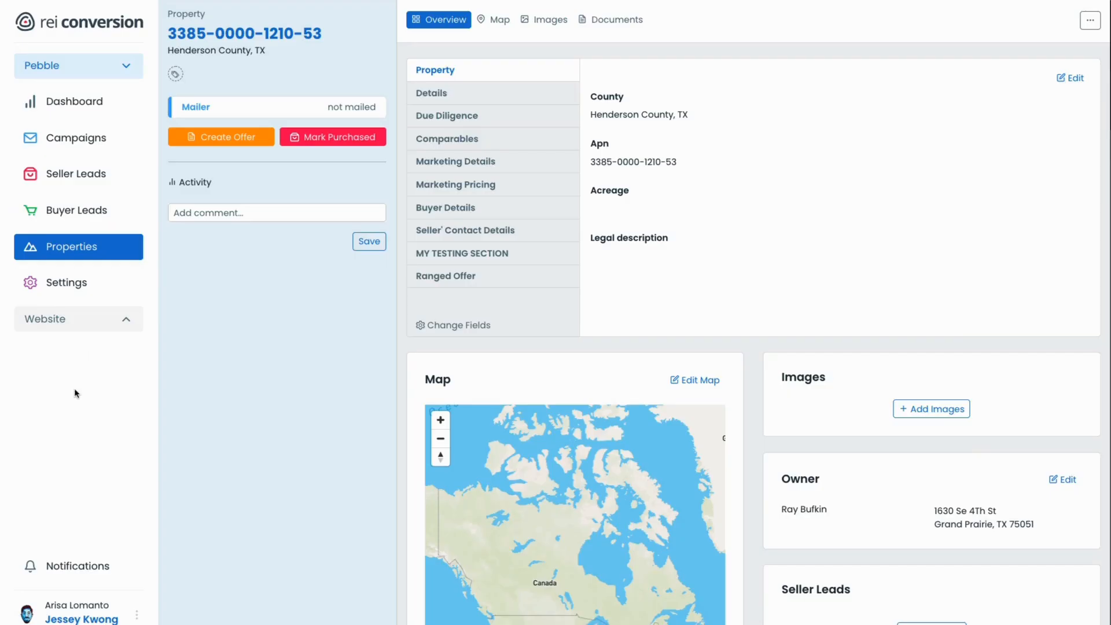
# Switch to the Pebble web app and start a new REI Landlist connection from the integrations settings.
pyautogui.click(49, 288)
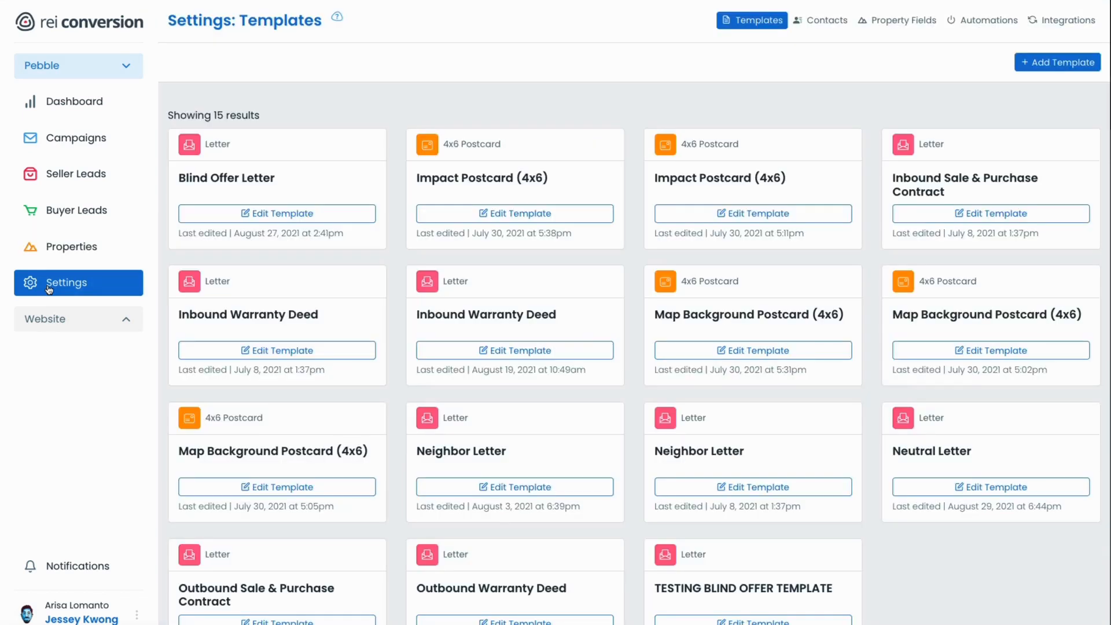
pyautogui.click(1057, 25)
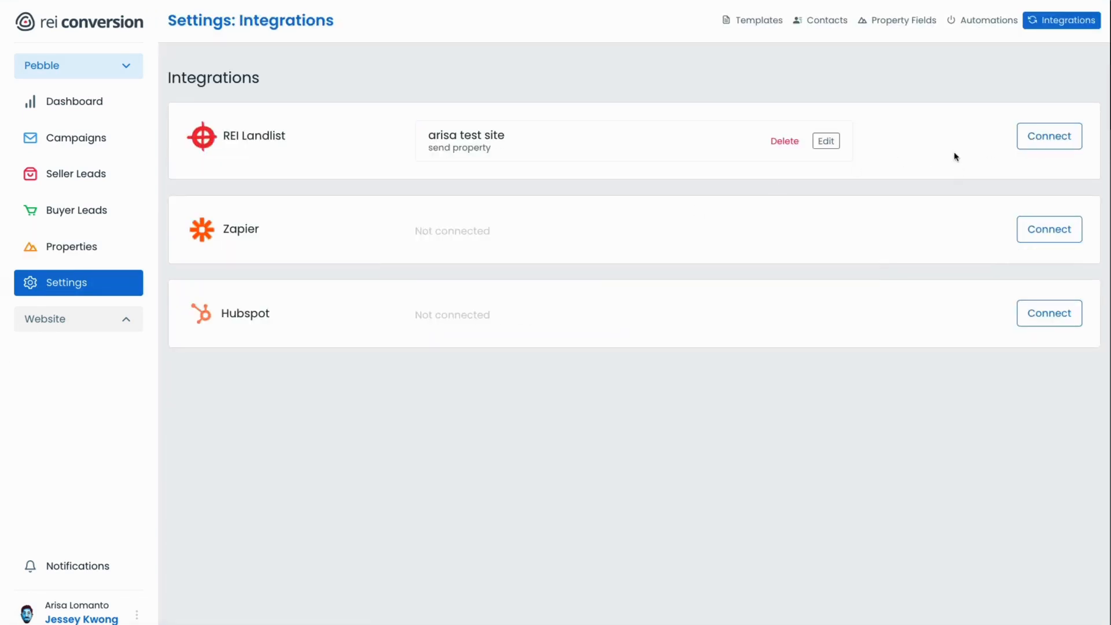
pyautogui.click(1053, 147)
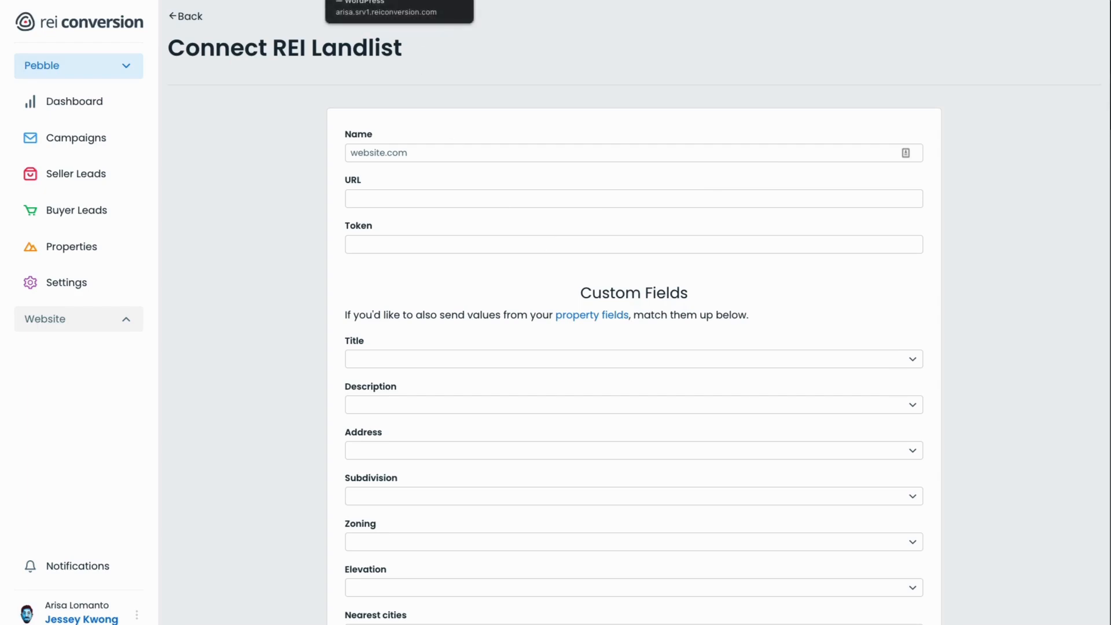
# Copy the plugin's URL and token from the WordPress Pebble page into the REI Landlist connection form's URL and Token fields.
pyautogui.click(347, 0)
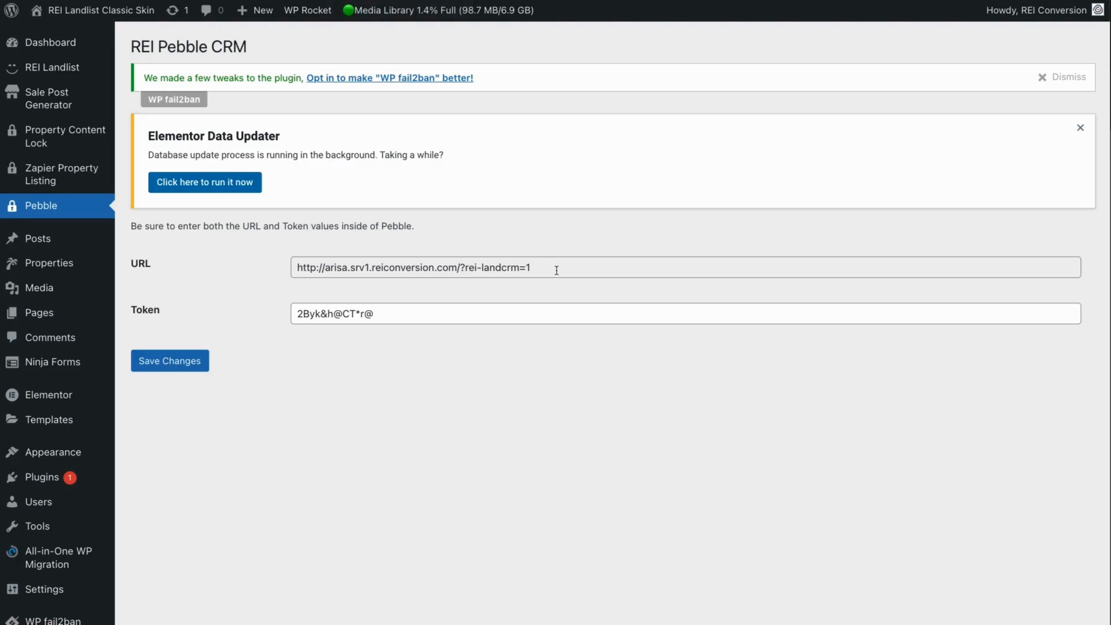
pyautogui.click(515, 0)
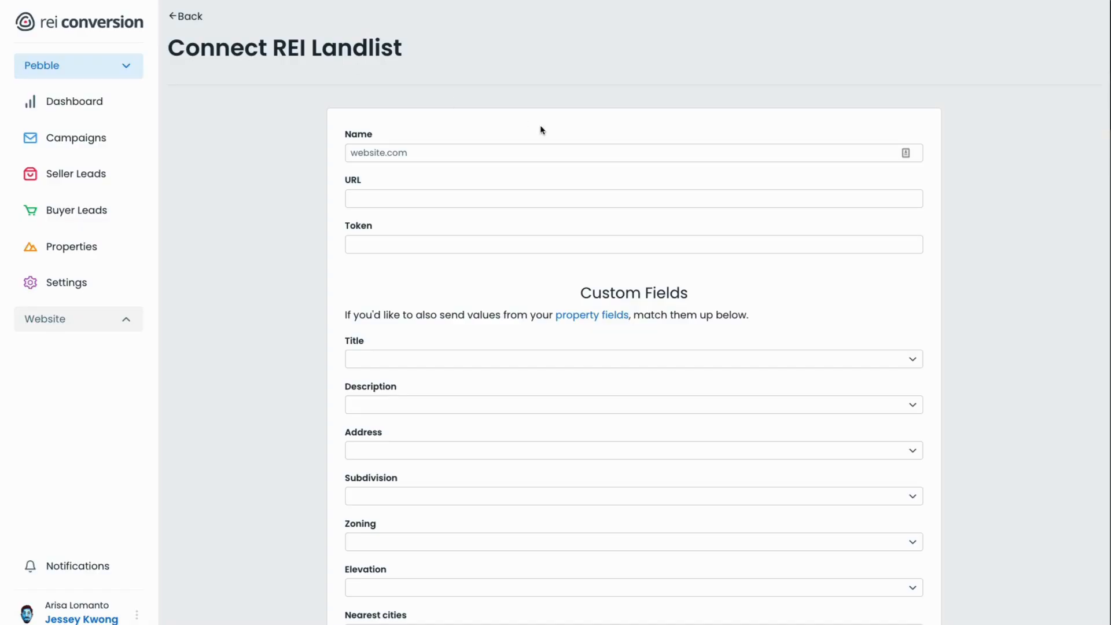
pyautogui.click(335, 0)
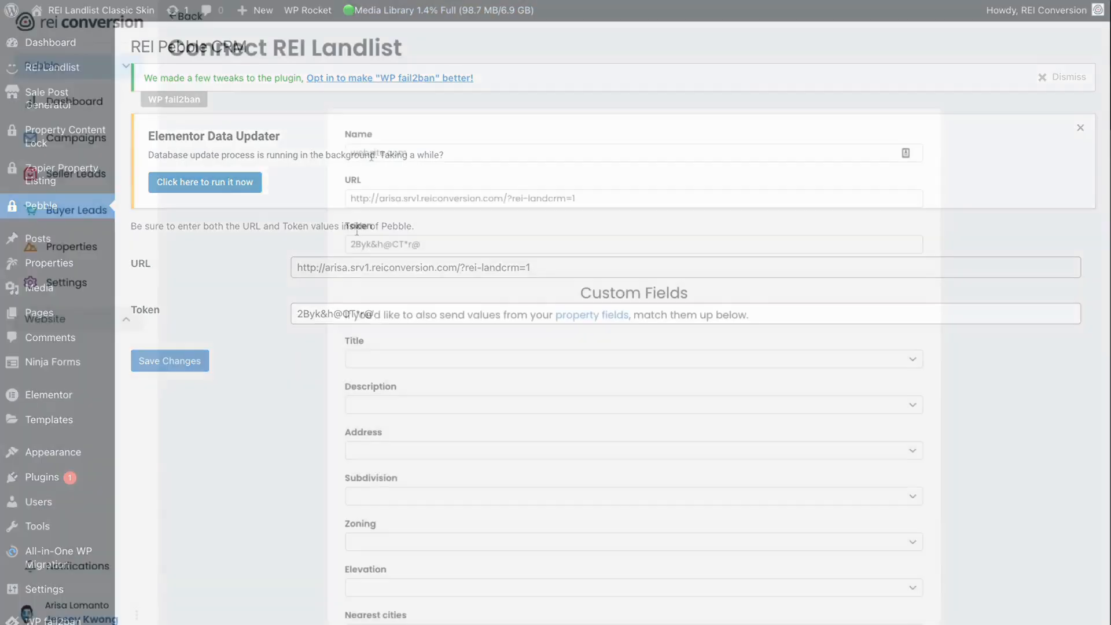
# Name the REI Landlist connection "My Listing Website".
pyautogui.click(386, 154)
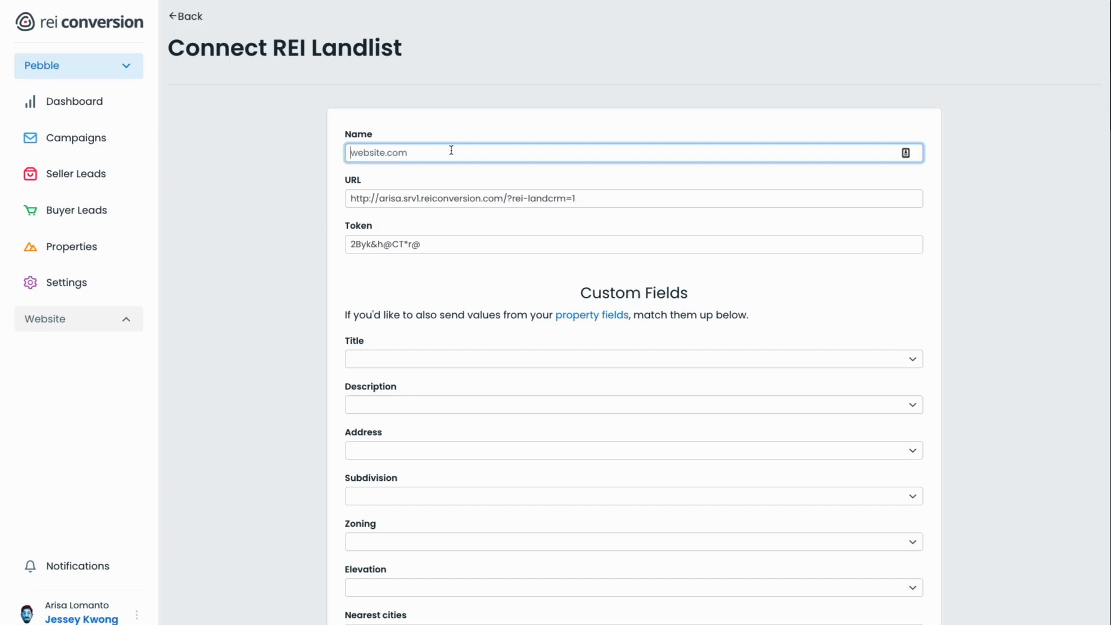
pyautogui.write('My Listing Website')
pyautogui.click(176, 284)
# Match the Title custom field to the property field "Marketing Details - Marketing title of property".
pyautogui.scroll(-3, 176, 283)
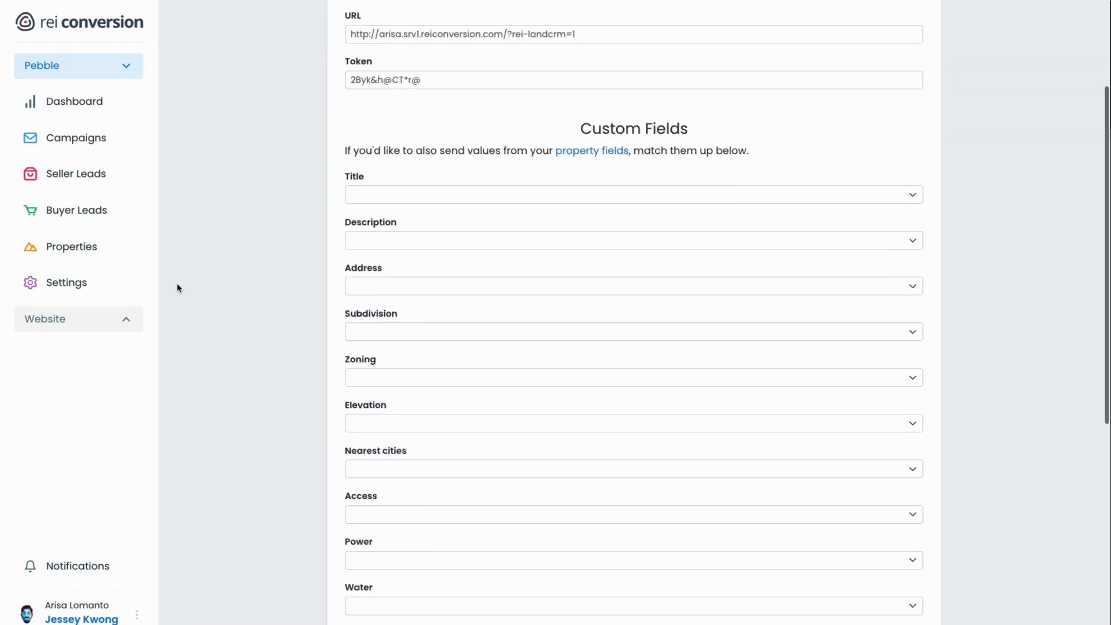
pyautogui.click(363, 178)
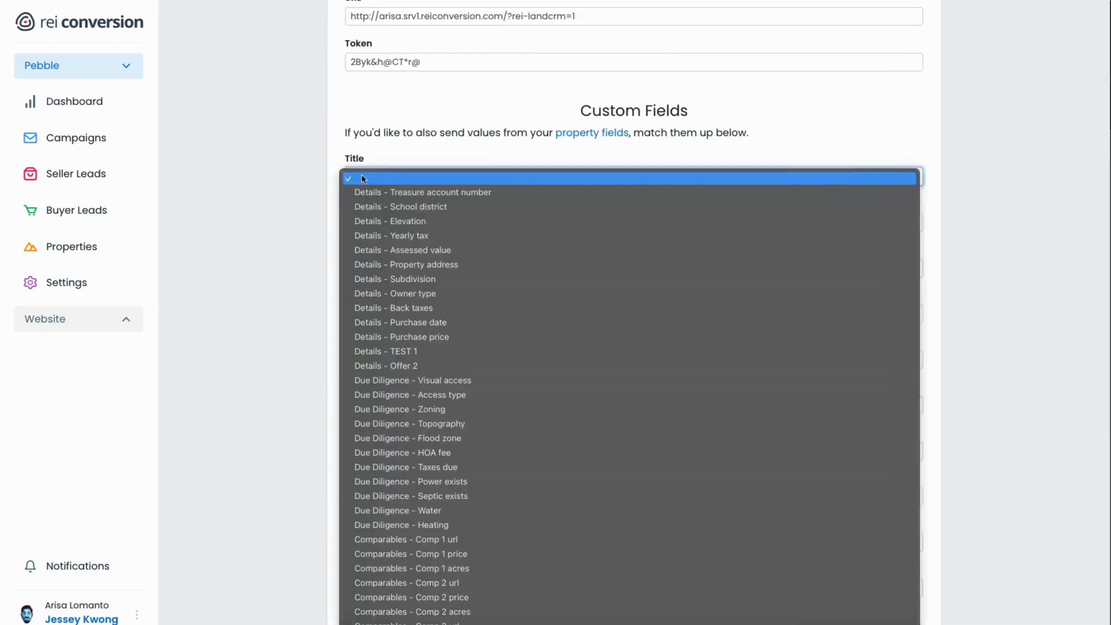
pyautogui.click(316, 196)
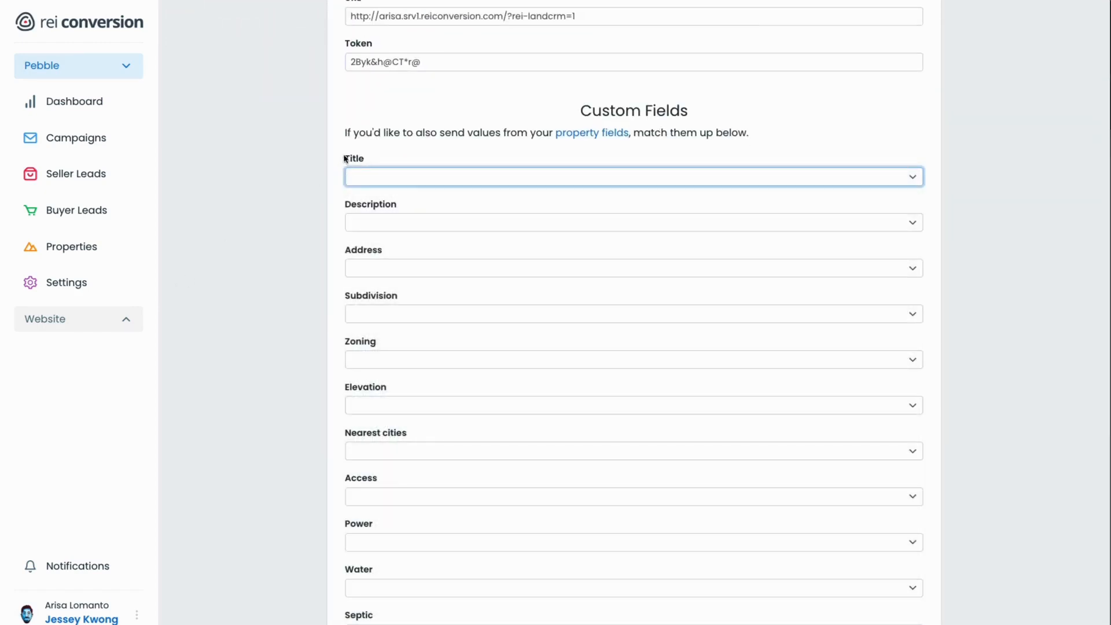
pyautogui.moveTo(345, 159); pyautogui.dragTo(376, 159)
pyautogui.click(349, 207)
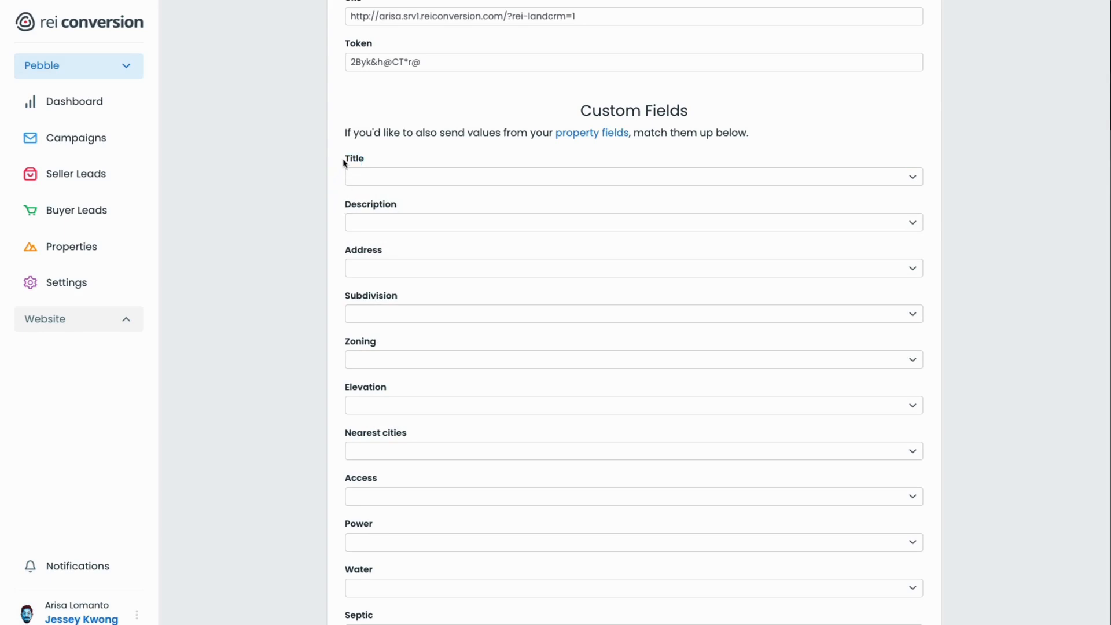
pyautogui.moveTo(347, 159); pyautogui.dragTo(375, 162)
pyautogui.click(366, 175)
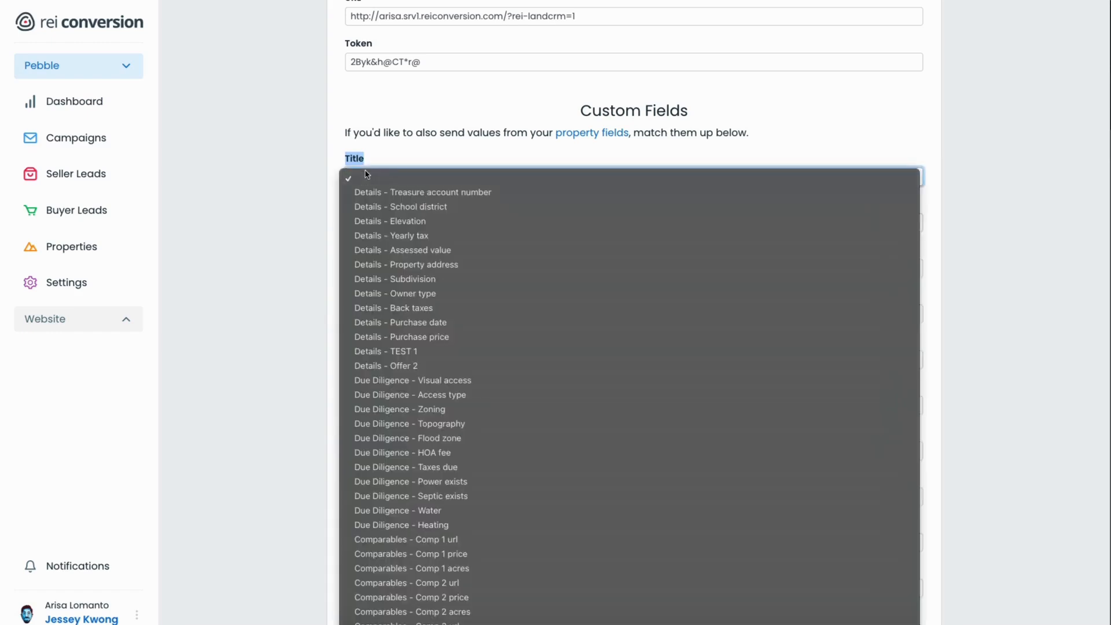
pyautogui.scroll(-6, 417, 586)
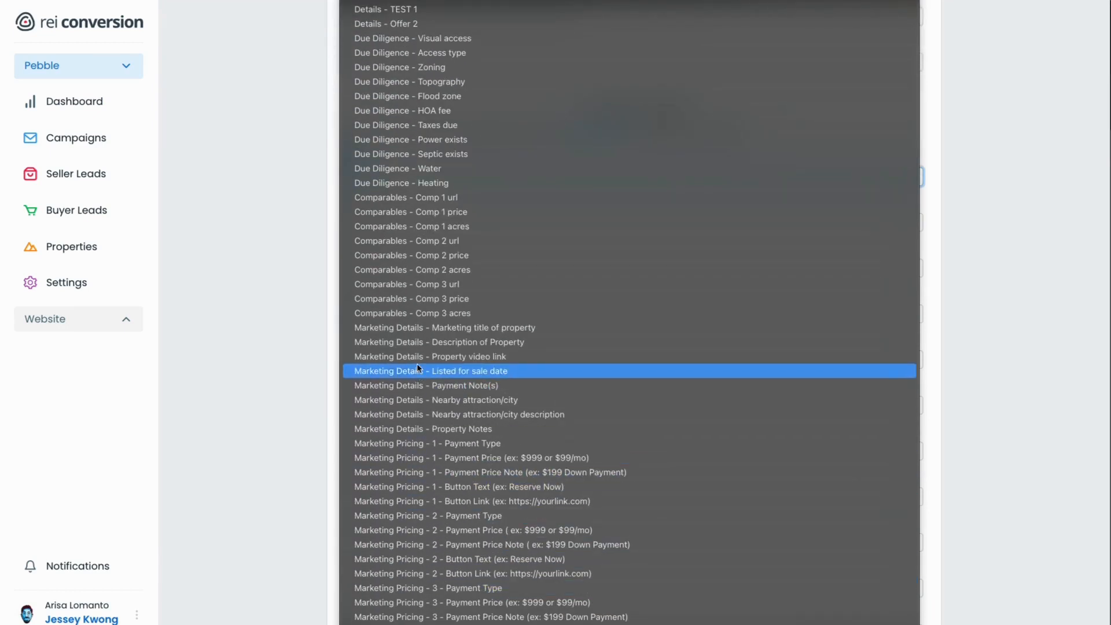
pyautogui.click(421, 331)
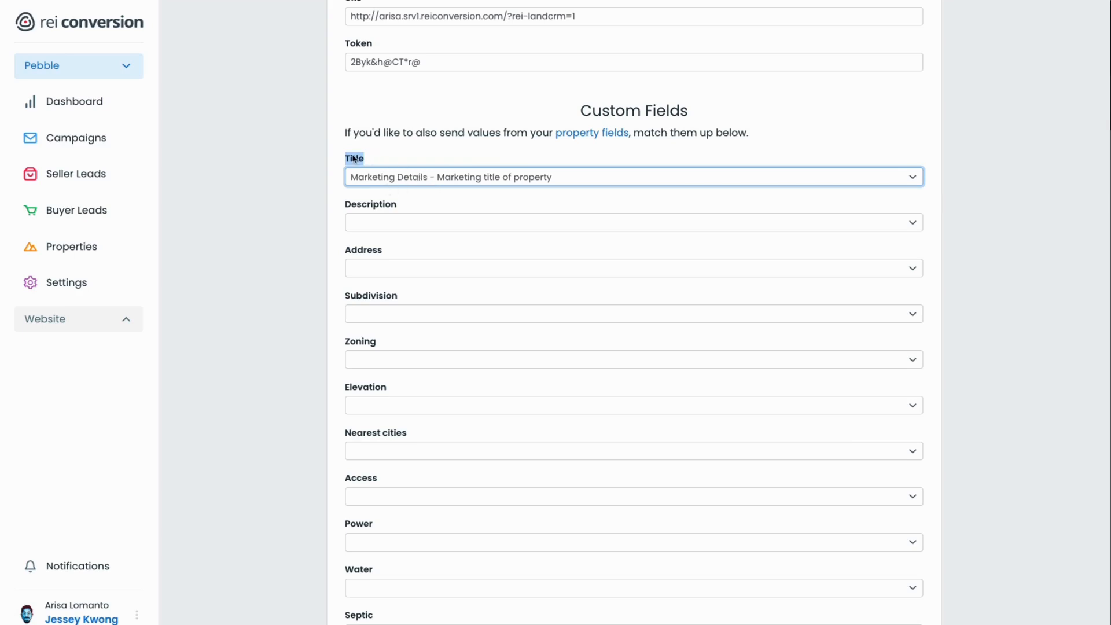
# Review the Title mapping and the remaining custom fields through to the end of the connection form.
pyautogui.moveTo(342, 156); pyautogui.dragTo(384, 155)
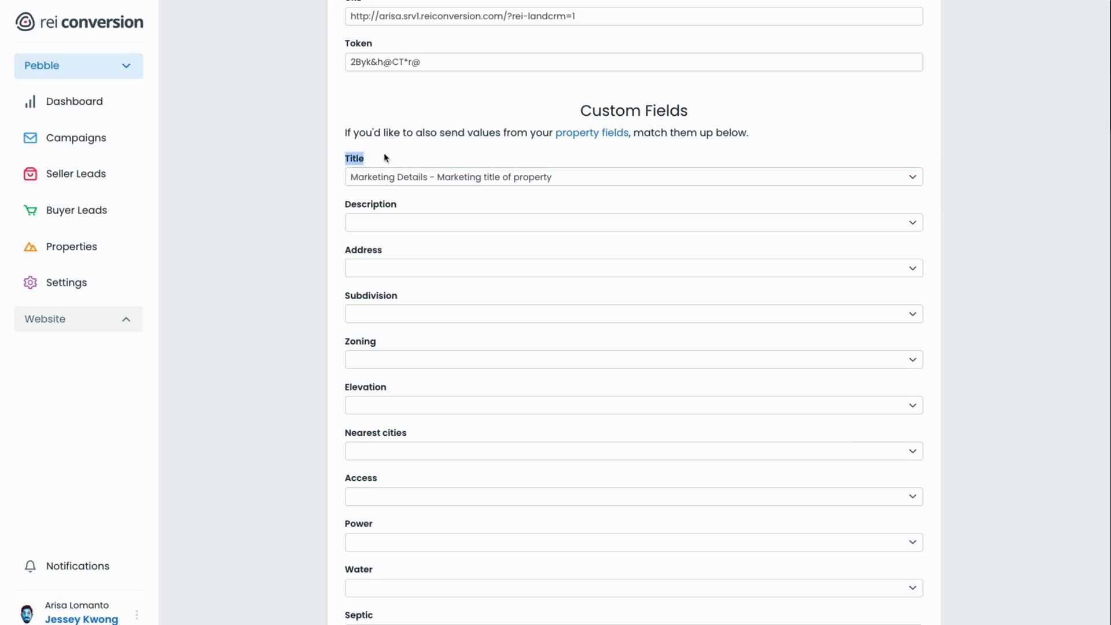
pyautogui.click(347, 217)
pyautogui.scroll(2, 341, 338)
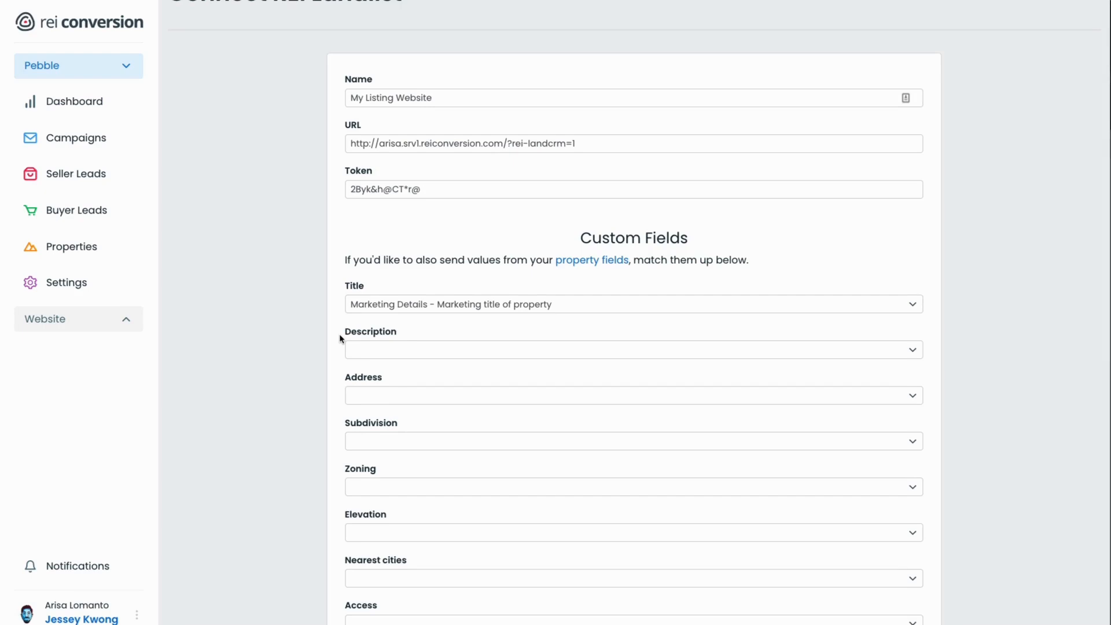
pyautogui.scroll(-4, 340, 339)
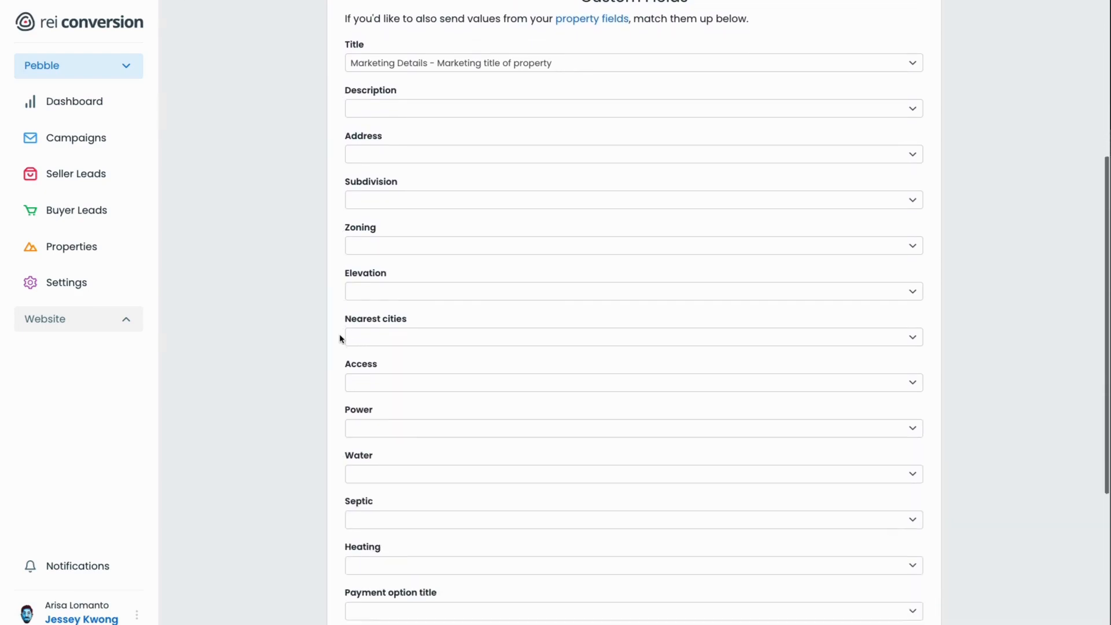
pyautogui.scroll(-5, 340, 339)
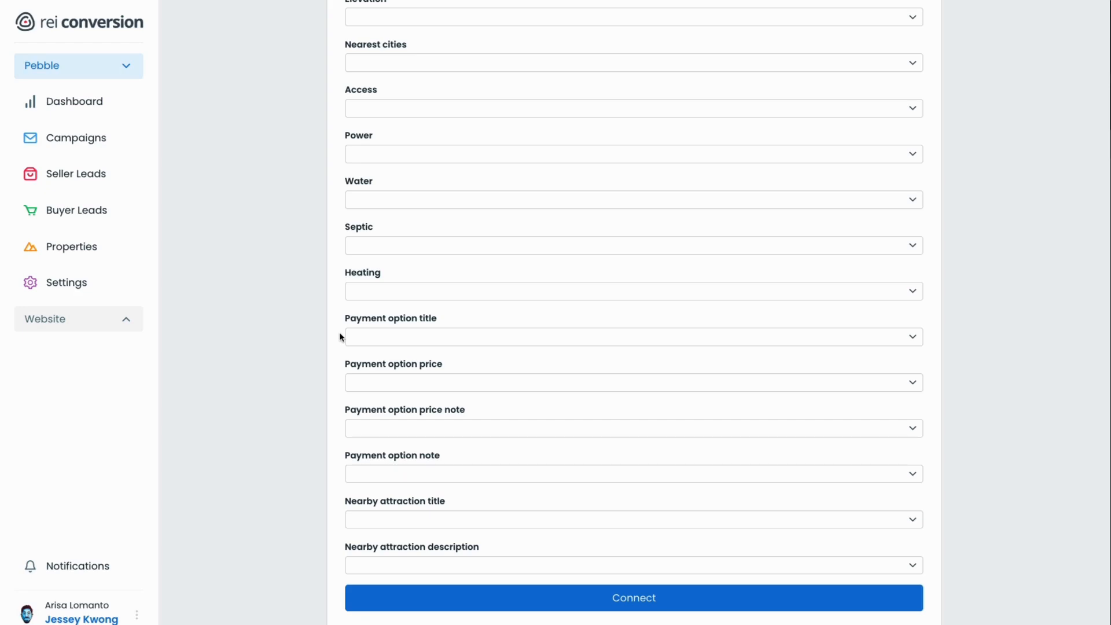
pyautogui.click(91, 254)
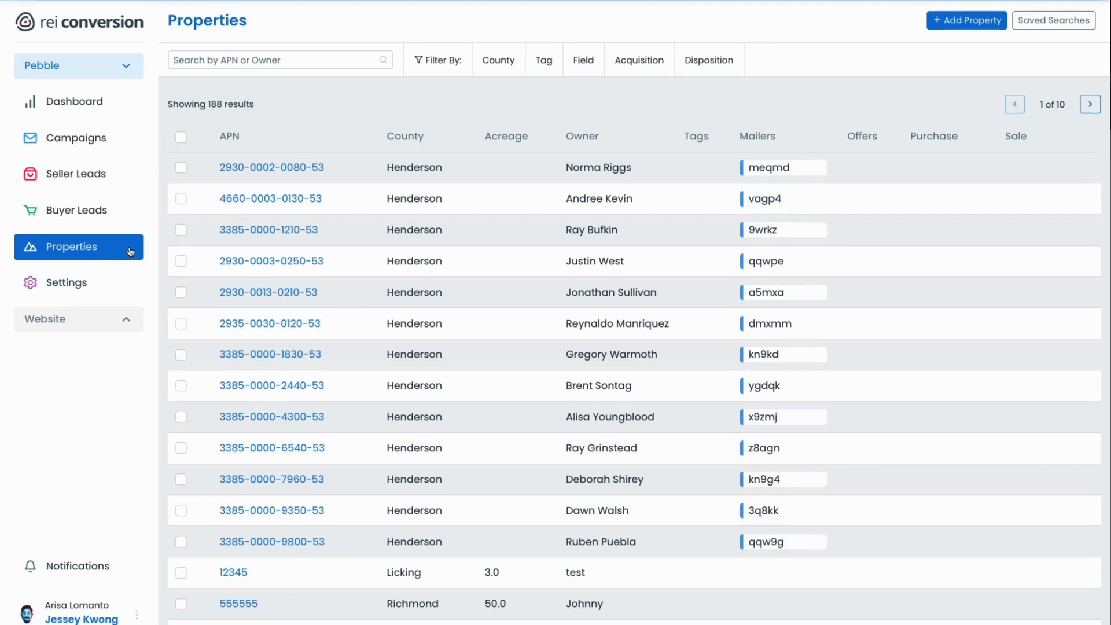
pyautogui.click(232, 261)
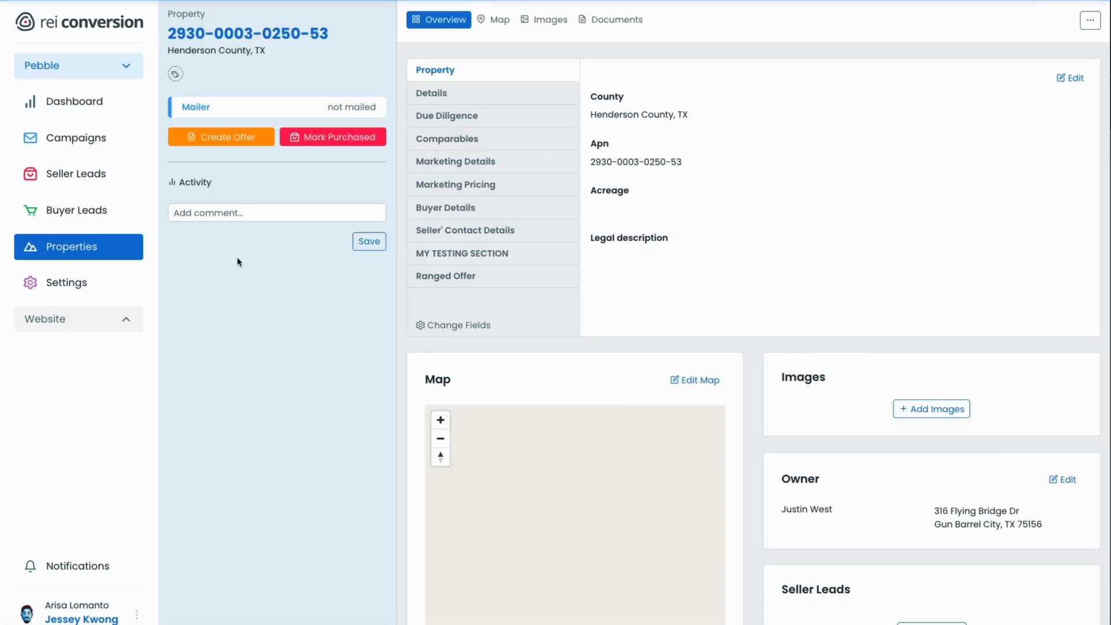
pyautogui.click(455, 163)
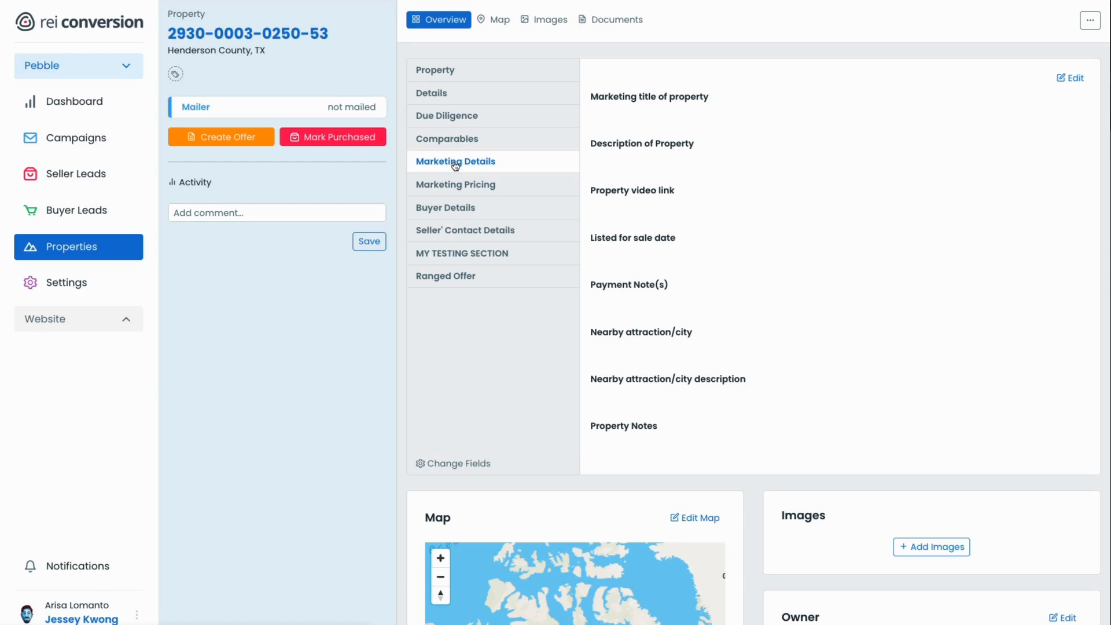
# Set the property's marketing title to "Example Title Property" and save the marketing details.
pyautogui.moveTo(769, 97)
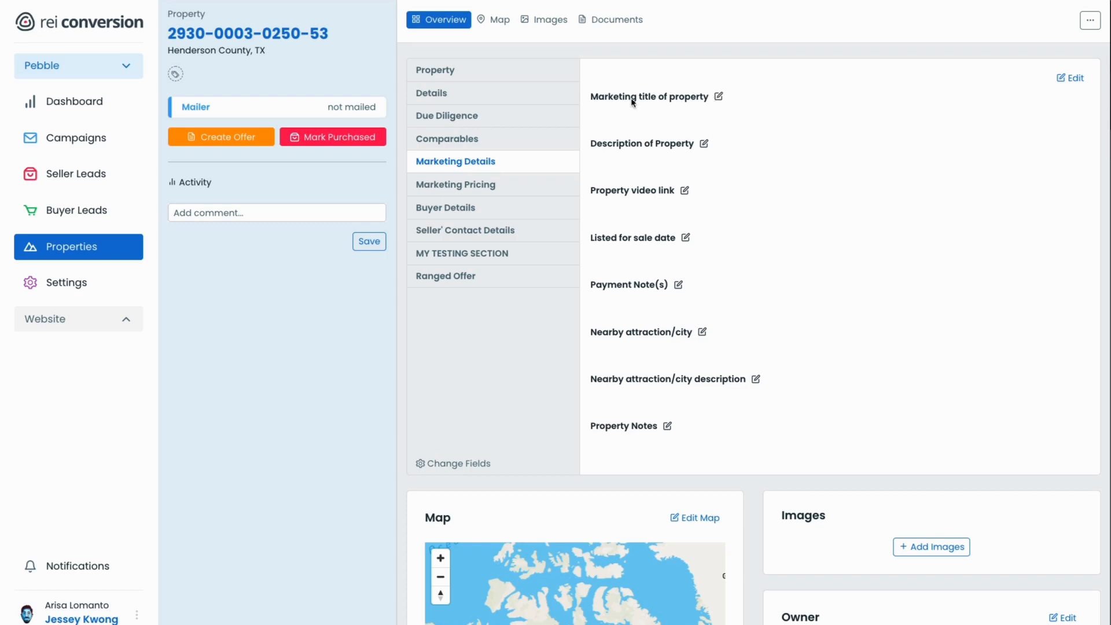
pyautogui.moveTo(598, 100); pyautogui.dragTo(711, 101)
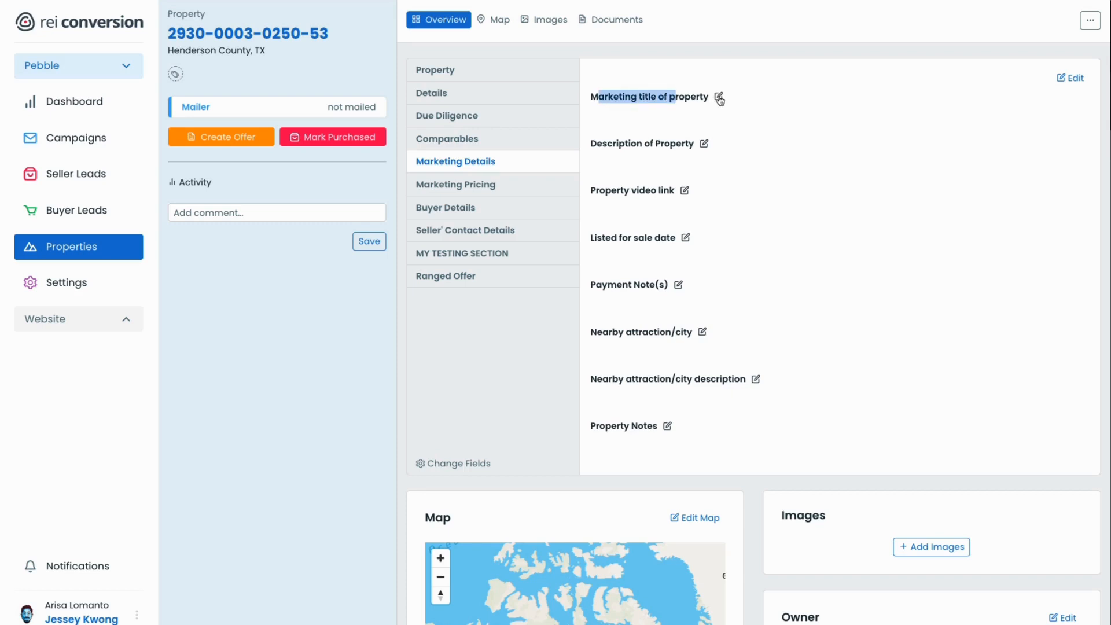
pyautogui.click(717, 97)
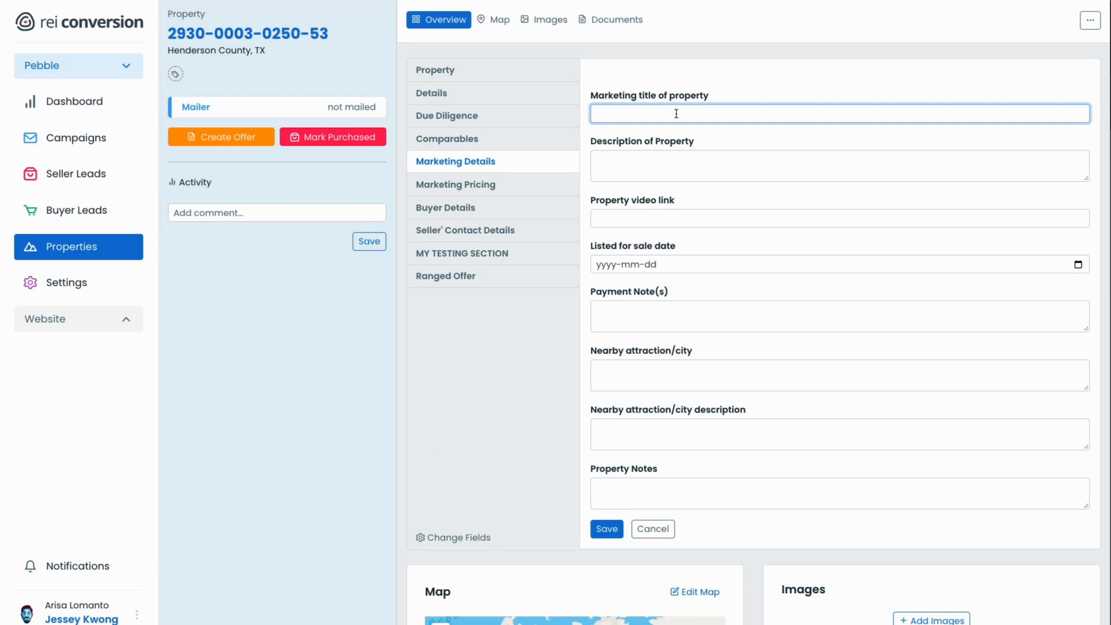
pyautogui.write('Example Title Property')
pyautogui.click(607, 528)
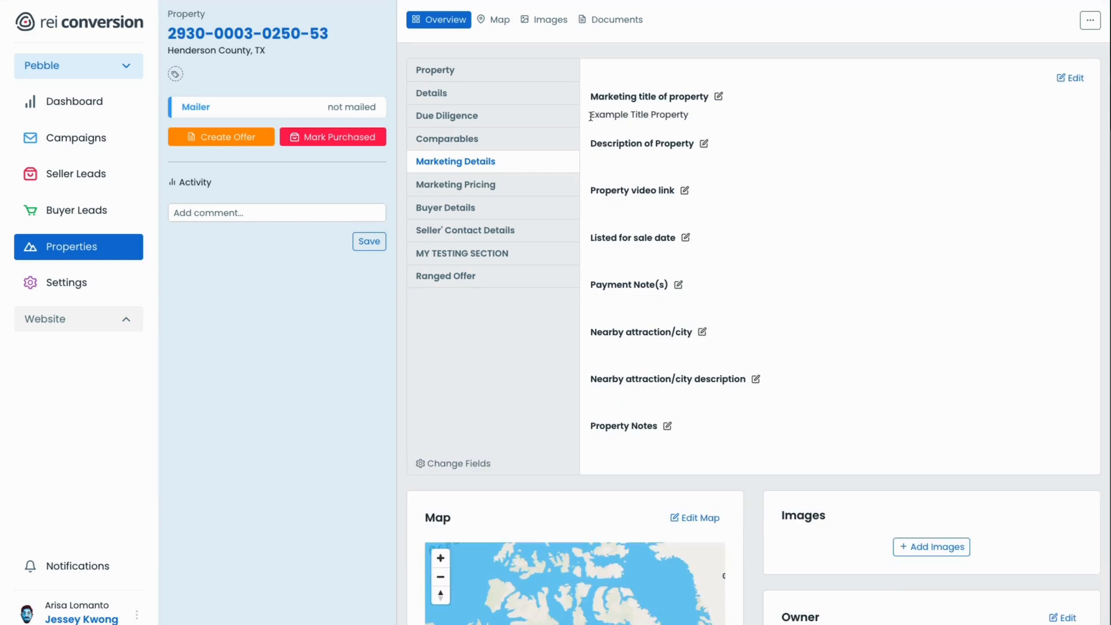
pyautogui.moveTo(589, 114); pyautogui.dragTo(690, 117)
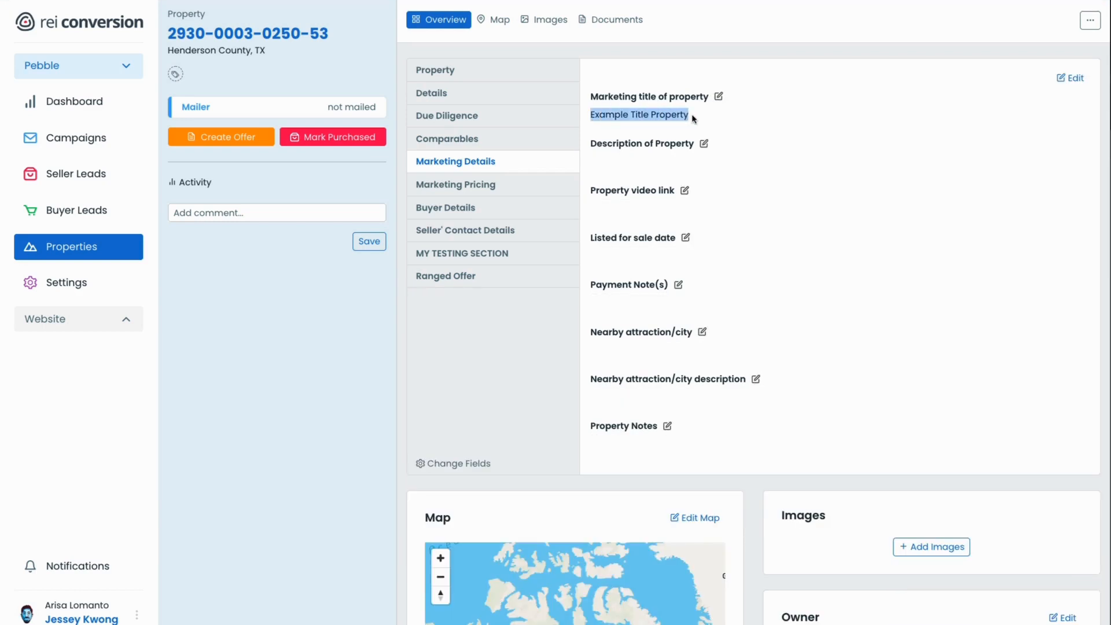
pyautogui.click(594, 114)
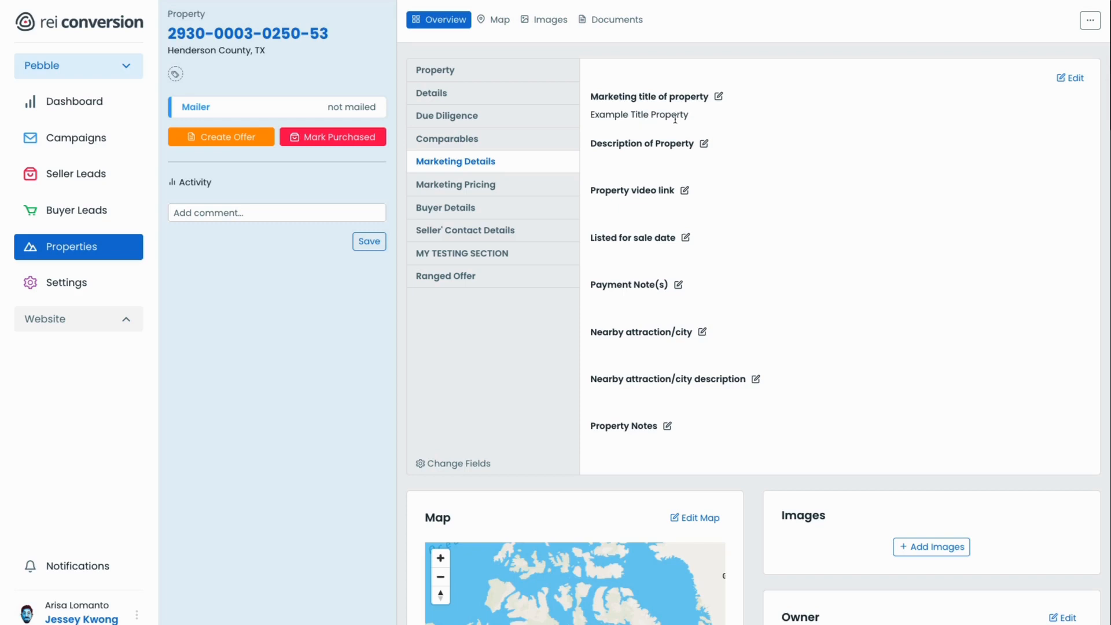
# Send the property to the connected test site from the property's Integrations section and check its sending status.
pyautogui.scroll(-7, 495, 310)
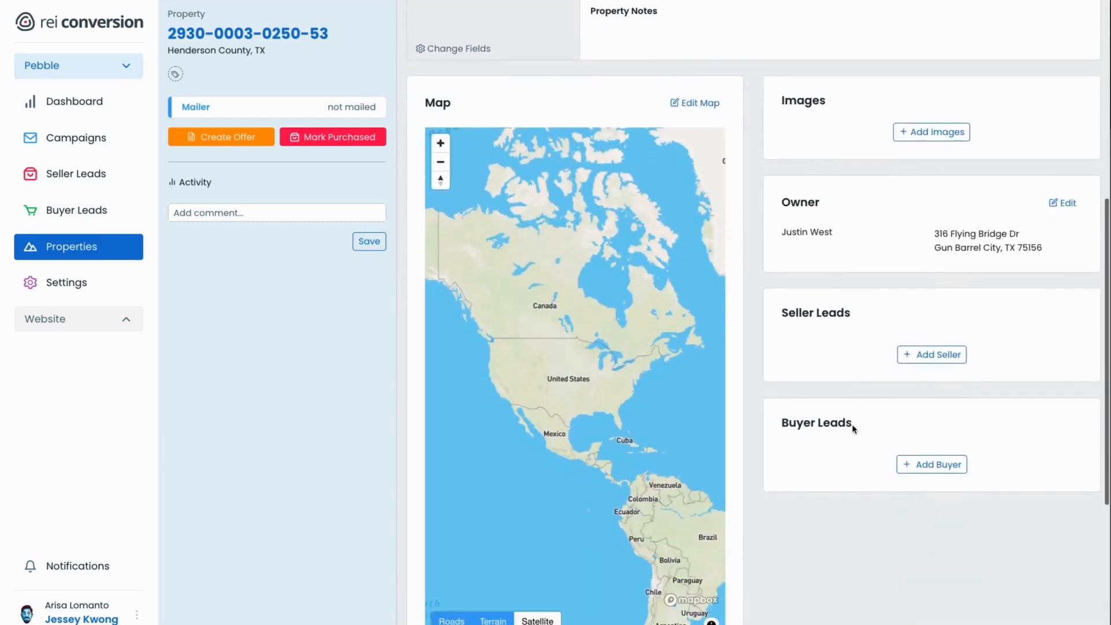
pyautogui.scroll(-5, 852, 428)
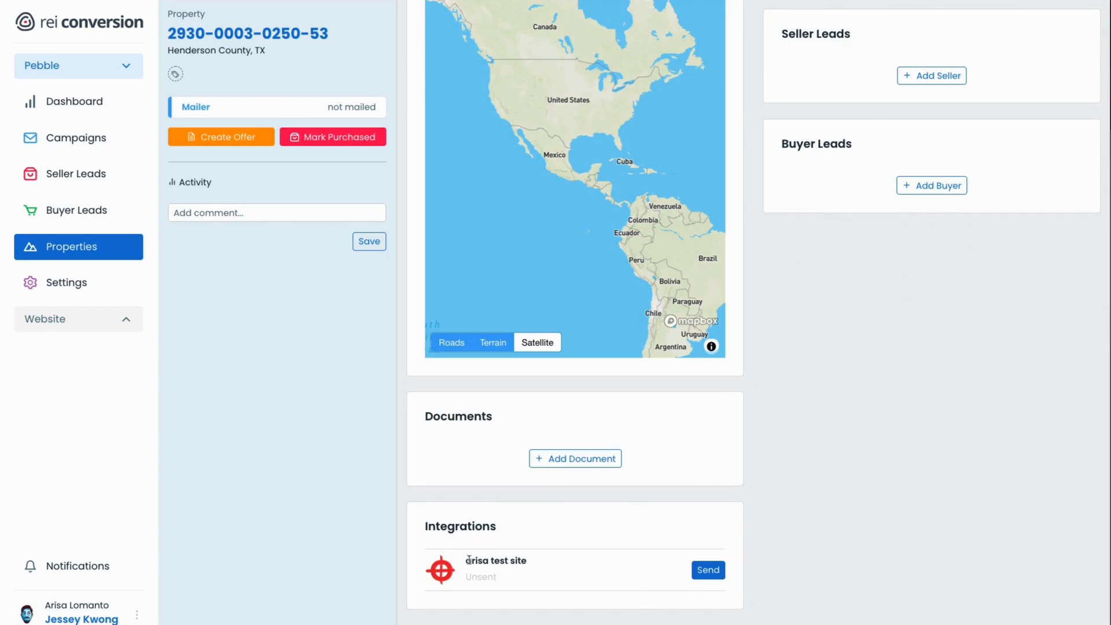
pyautogui.click(706, 577)
pyautogui.scroll(10, 559, 575)
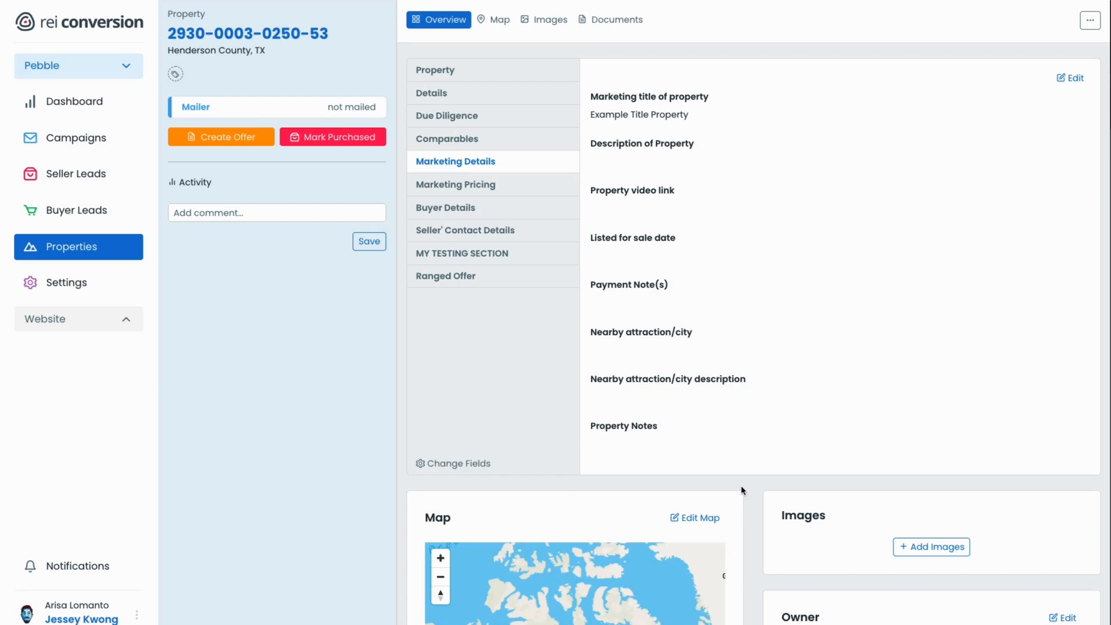
pyautogui.scroll(-8, 741, 485)
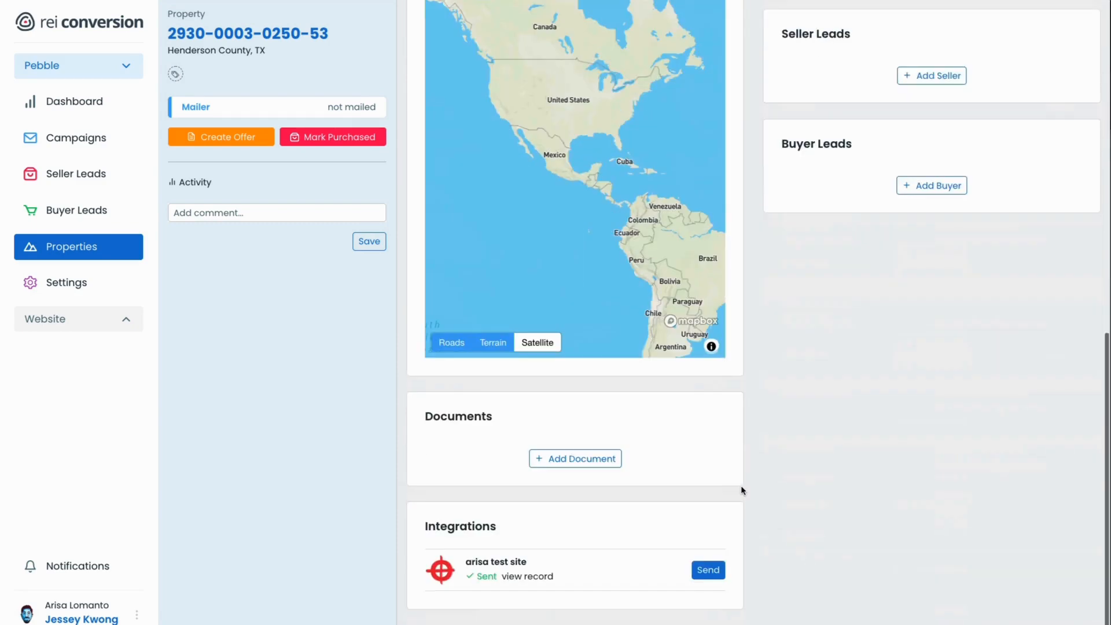
# View the sent record on the REI Landlist website, dismiss the opt-in popup, and check the listing's title.
pyautogui.click(534, 577)
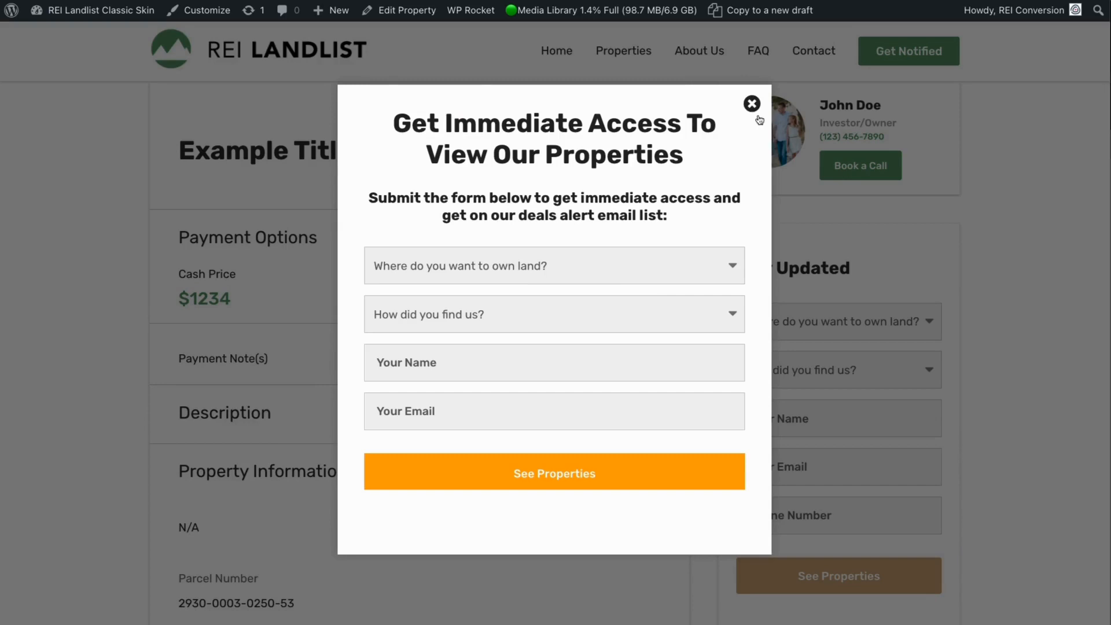
pyautogui.click(751, 105)
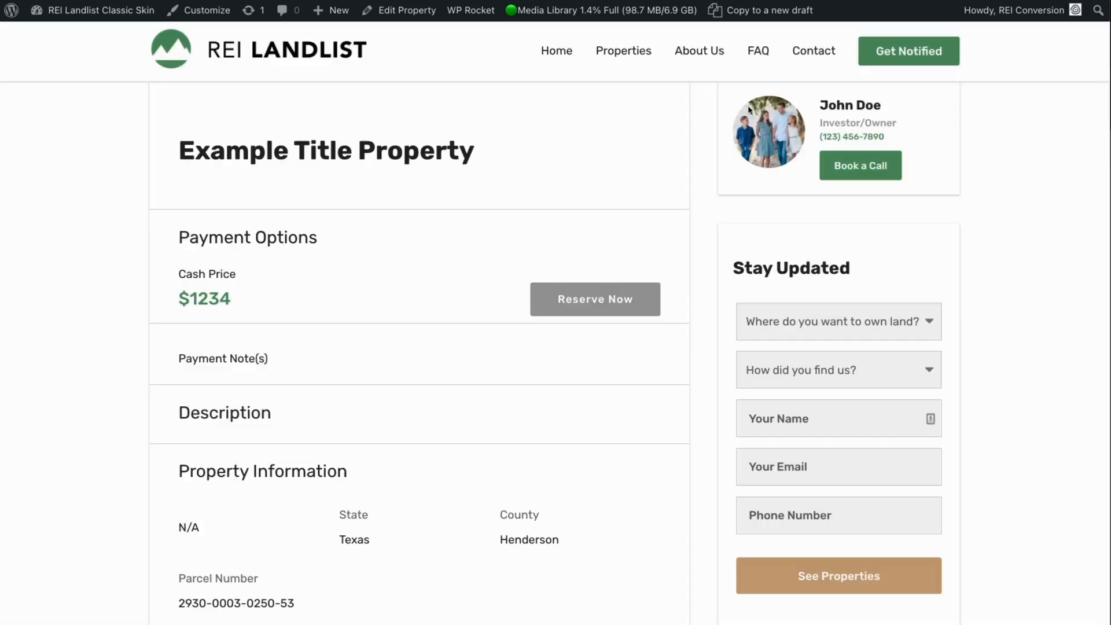
pyautogui.moveTo(195, 152); pyautogui.dragTo(466, 169)
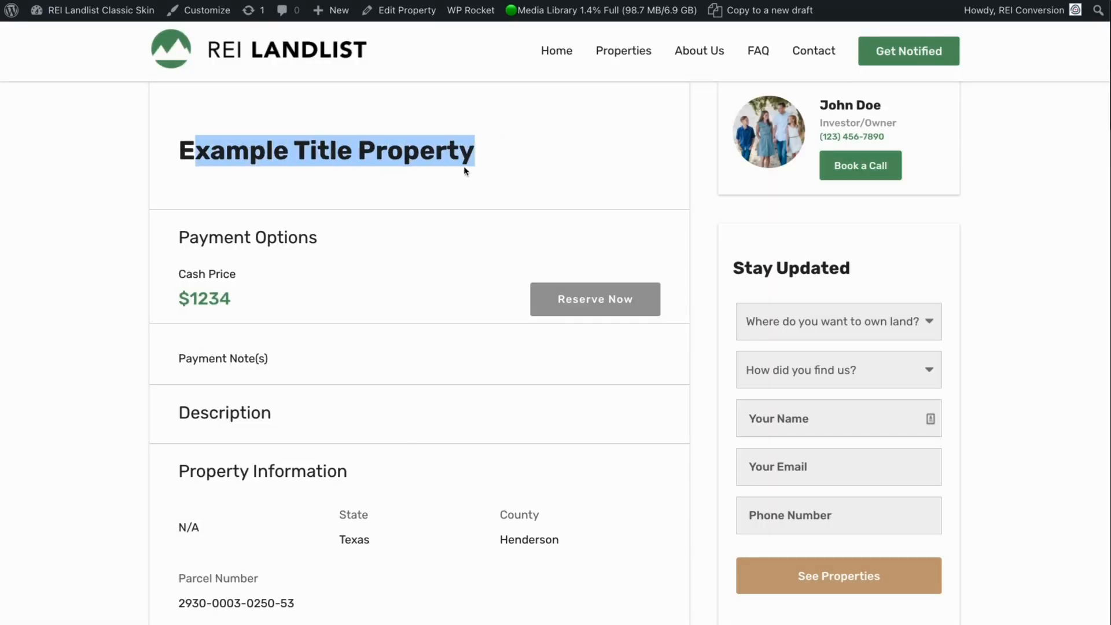
# Open the listing in the WordPress editor and review its content from Payment Options through Nearby Attractions/City and Notes.
pyautogui.click(395, 12)
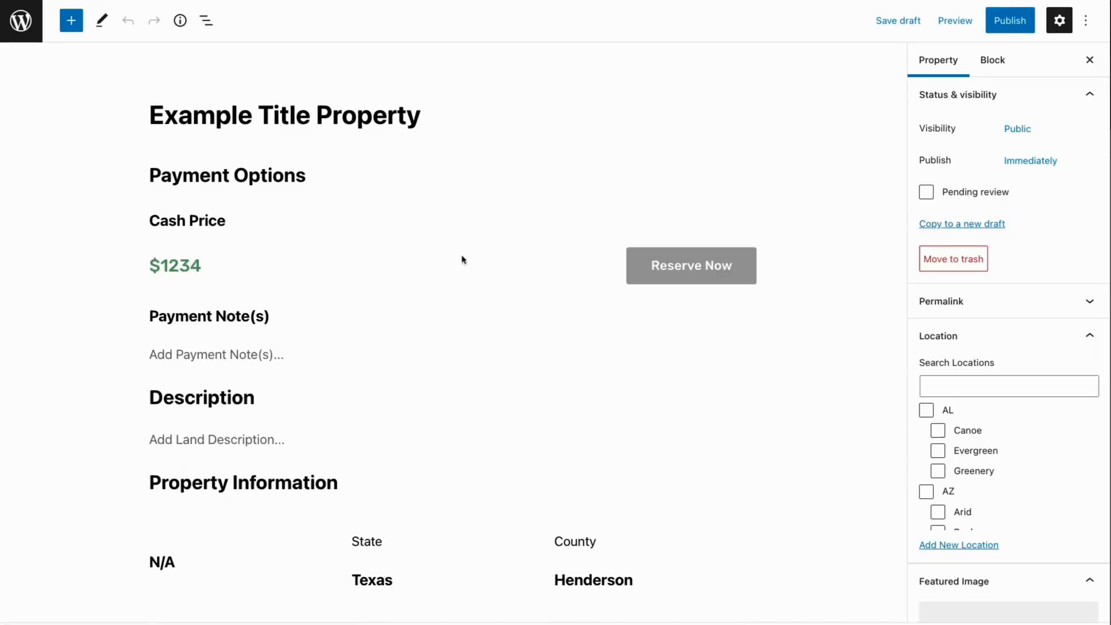
pyautogui.scroll(-4, 635, 399)
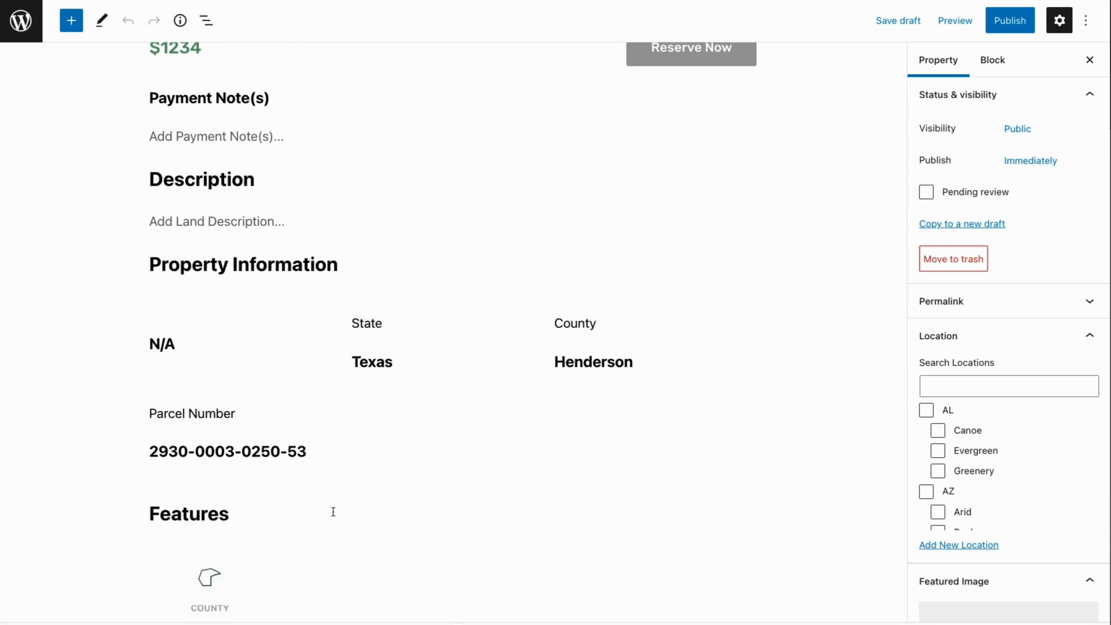
pyautogui.scroll(-8, 333, 505)
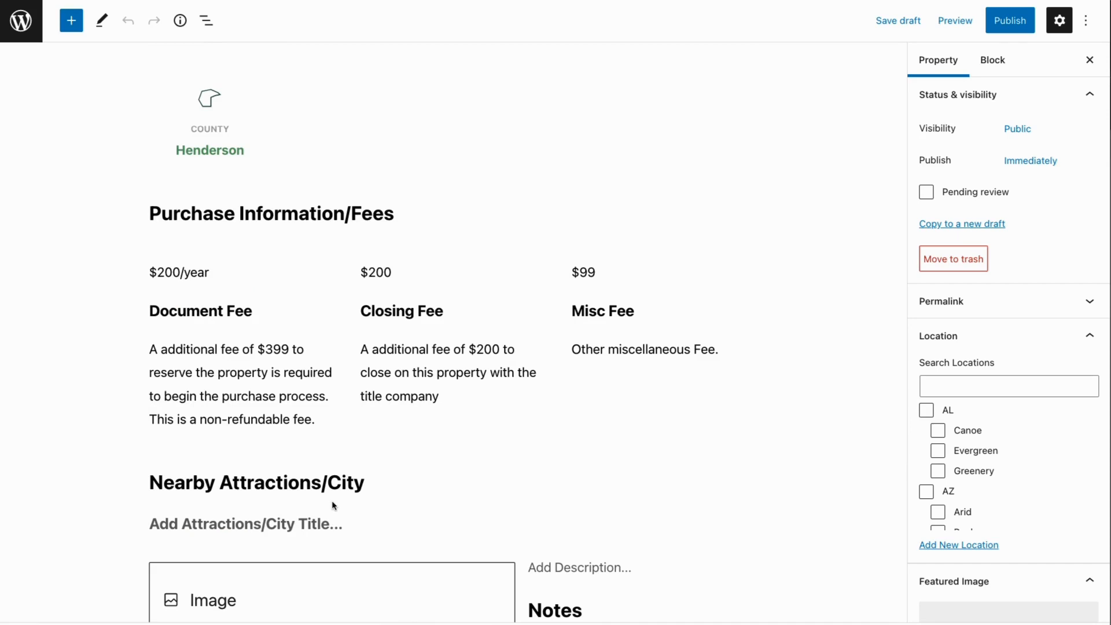
pyautogui.scroll(-2, 484, 466)
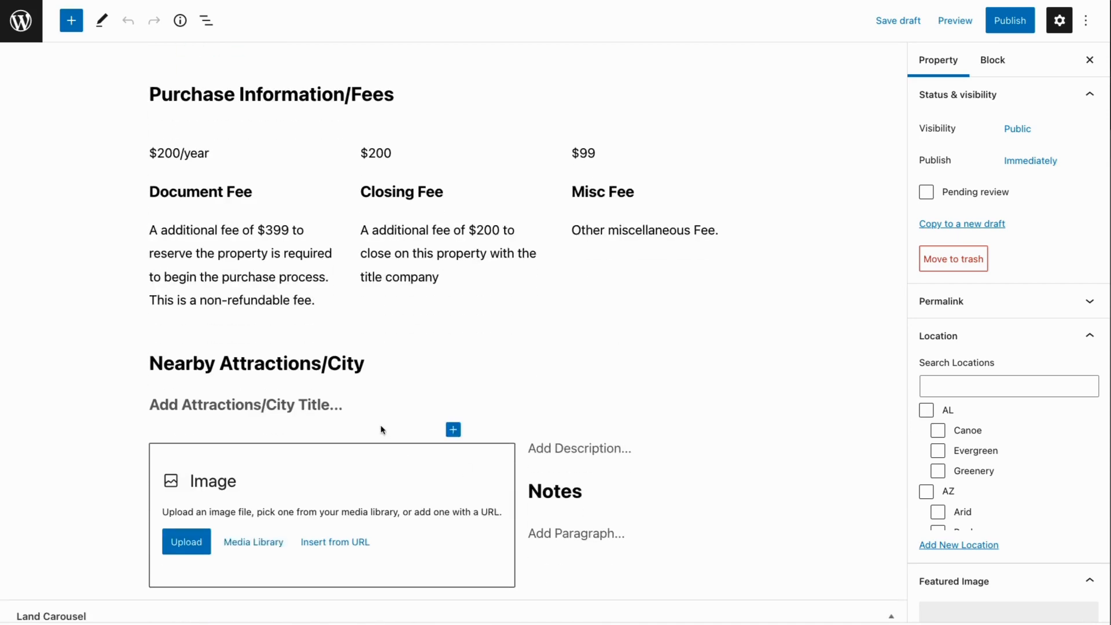
pyautogui.scroll(3, 451, 426)
pyautogui.scroll(5, 376, 533)
pyautogui.click(437, 396)
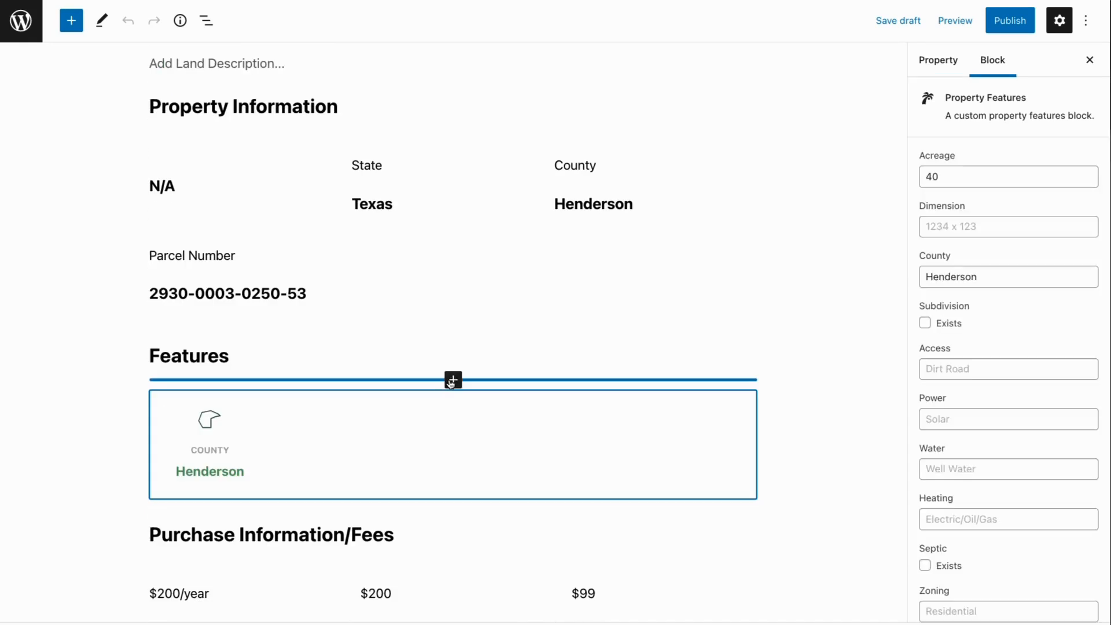
pyautogui.click(452, 380)
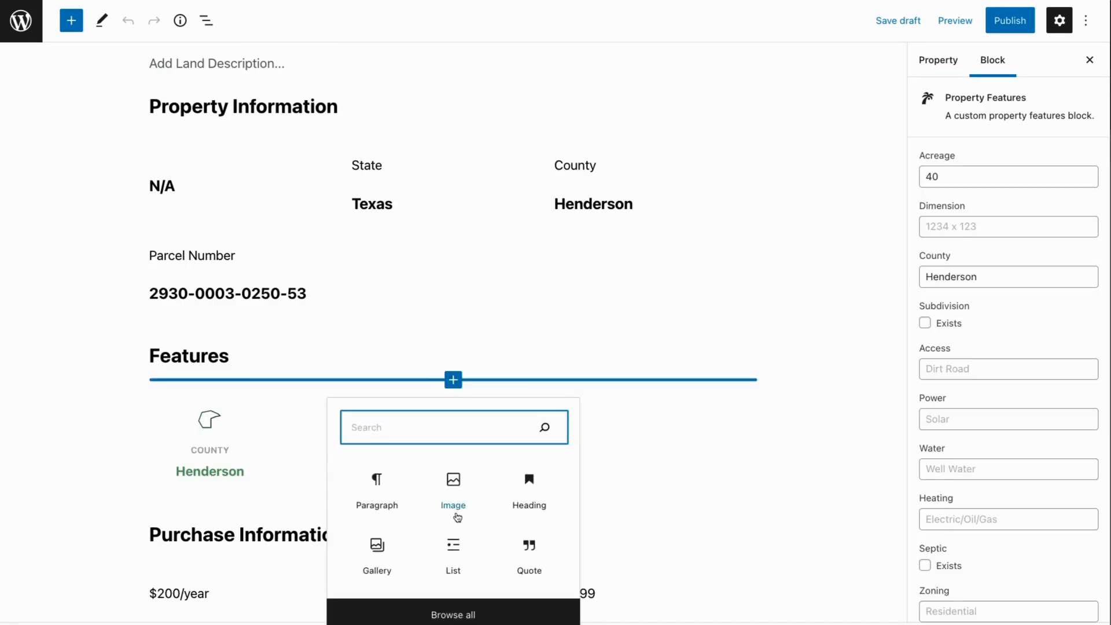
pyautogui.click(816, 401)
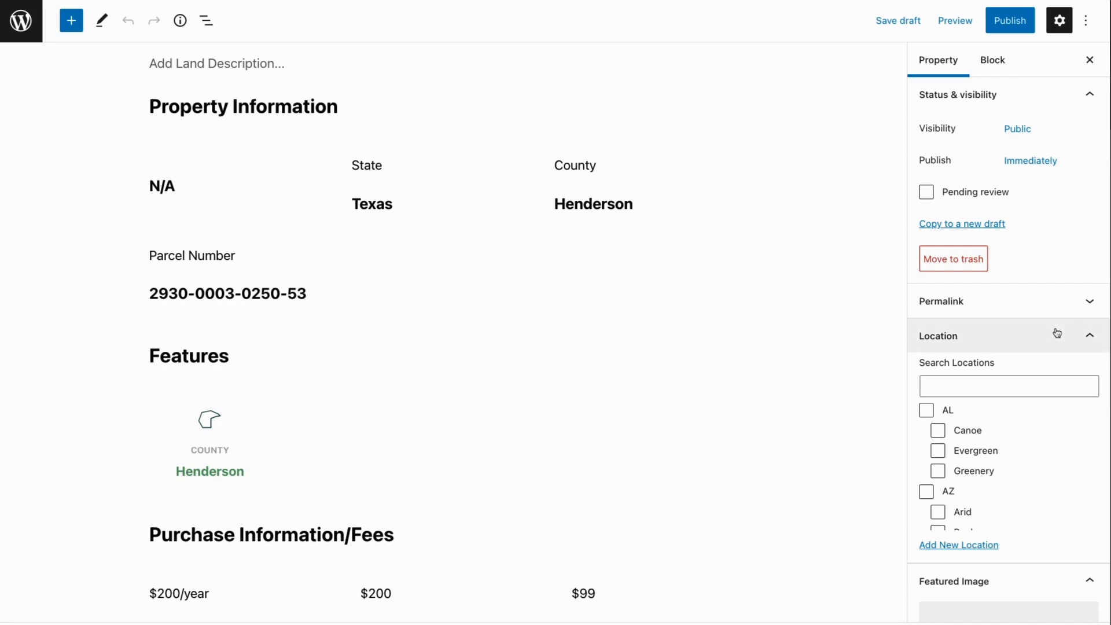
# Review the listing's property settings, including Location, Featured Image, Excerpt, Land Options and the Property Note under Property Content Lock.
pyautogui.click(938, 70)
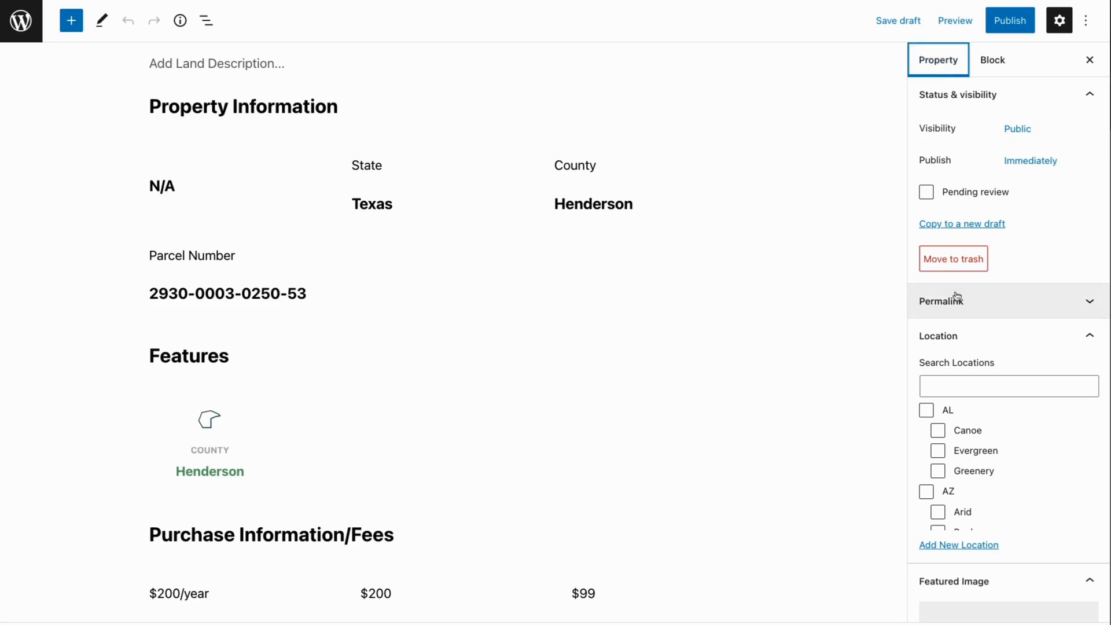
pyautogui.scroll(-2, 956, 426)
pyautogui.scroll(-5, 940, 348)
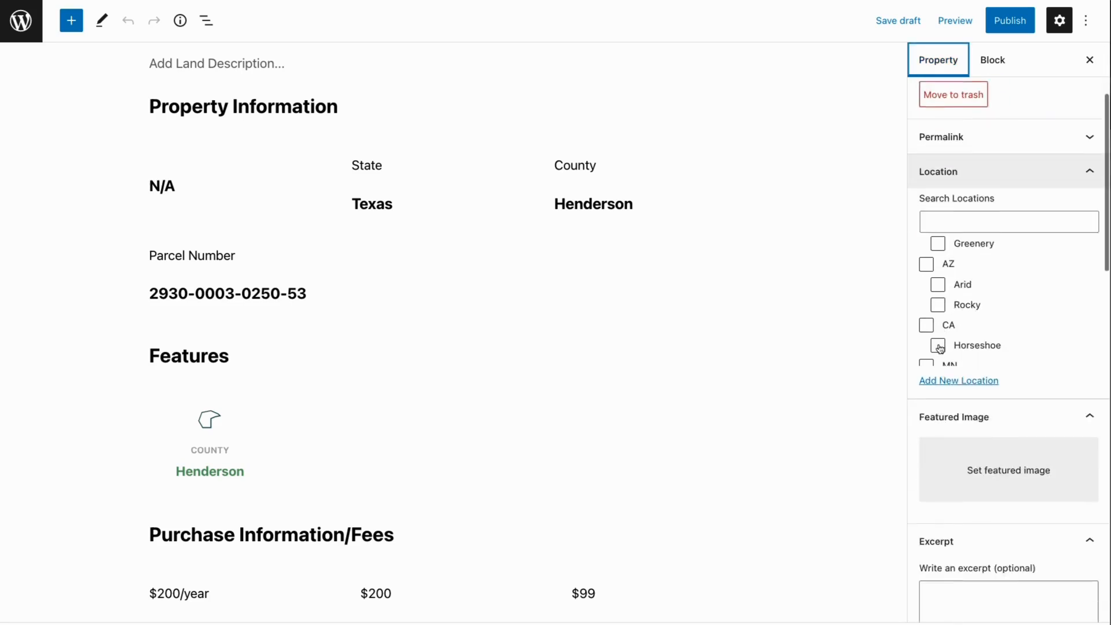
pyautogui.scroll(-3, 983, 376)
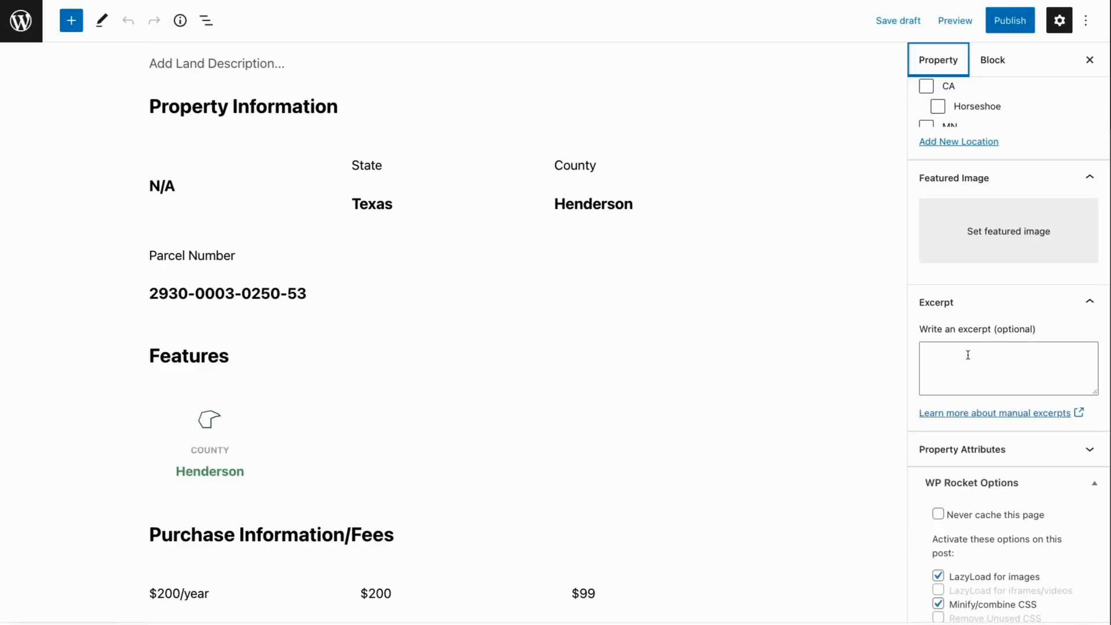
pyautogui.scroll(1, 967, 355)
pyautogui.scroll(-10, 967, 355)
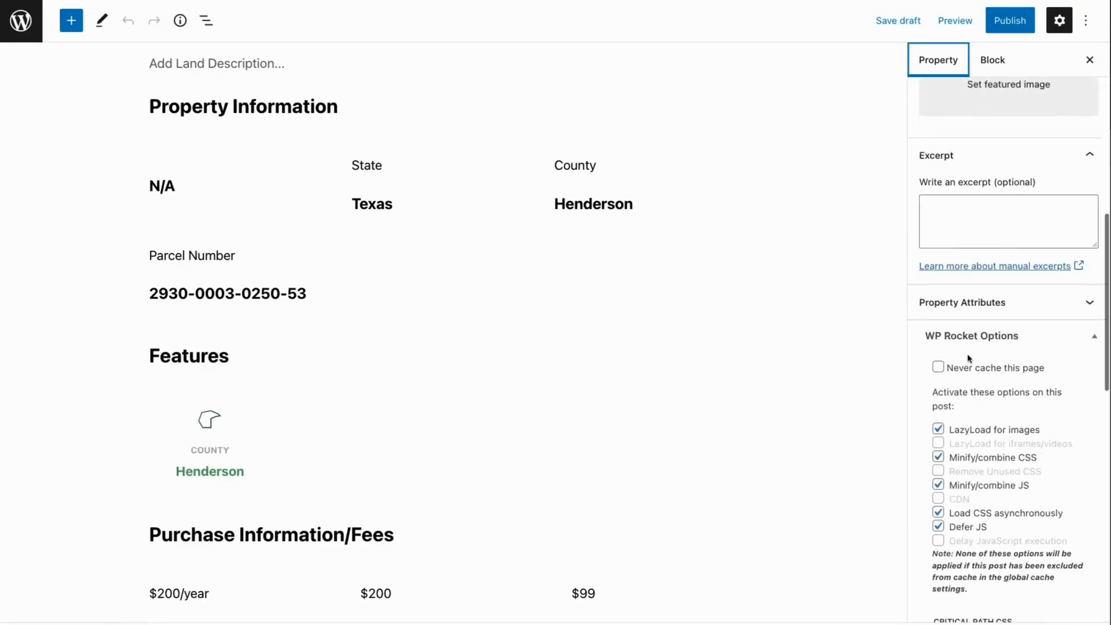
pyautogui.scroll(-7, 967, 358)
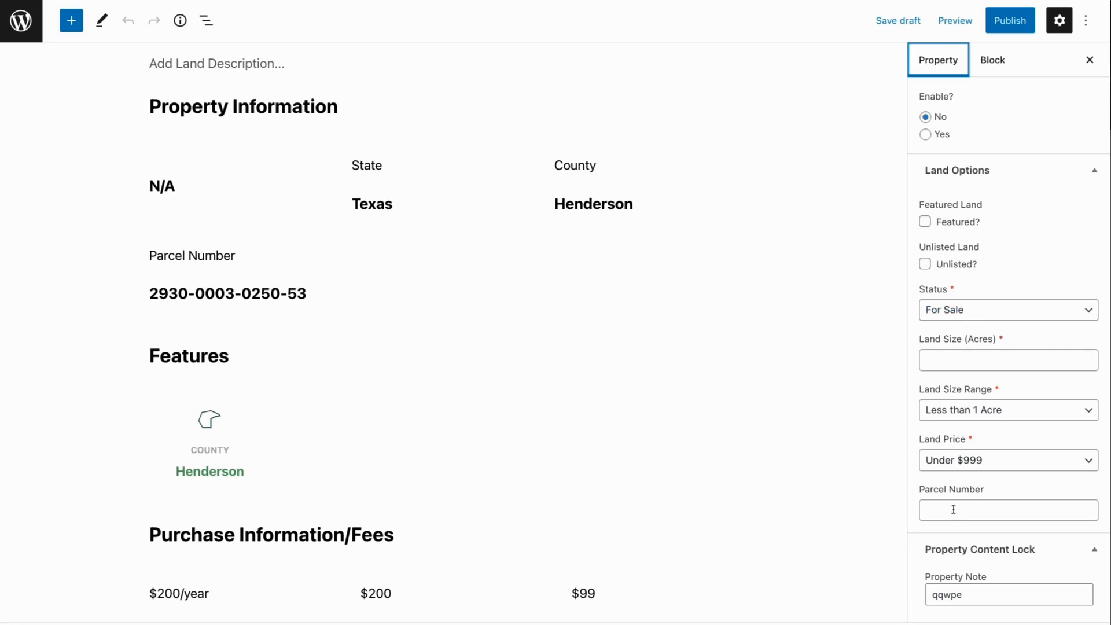
pyautogui.doubleClick(962, 593)
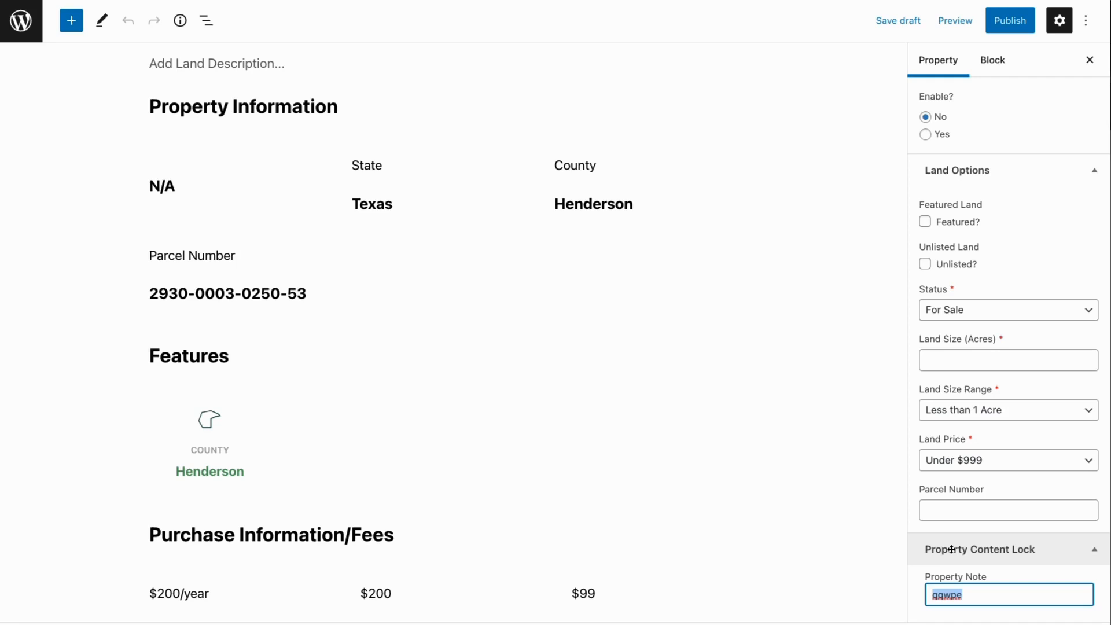
# Leave the listing editor and open the Property Content Lock plugin settings in the WordPress admin.
pyautogui.click(15, 14)
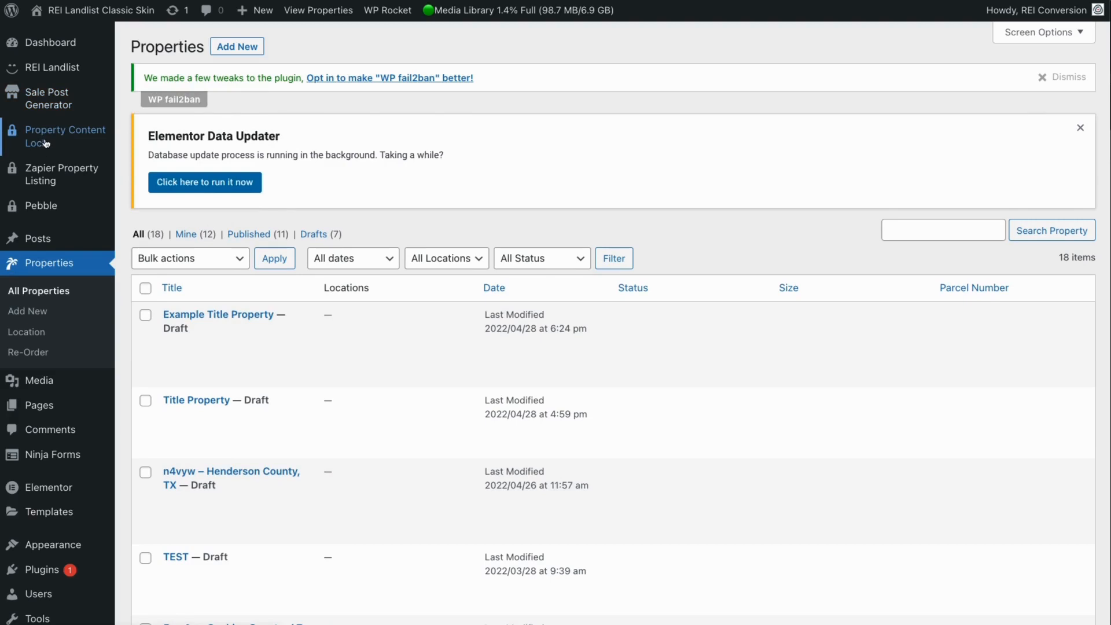
pyautogui.click(46, 144)
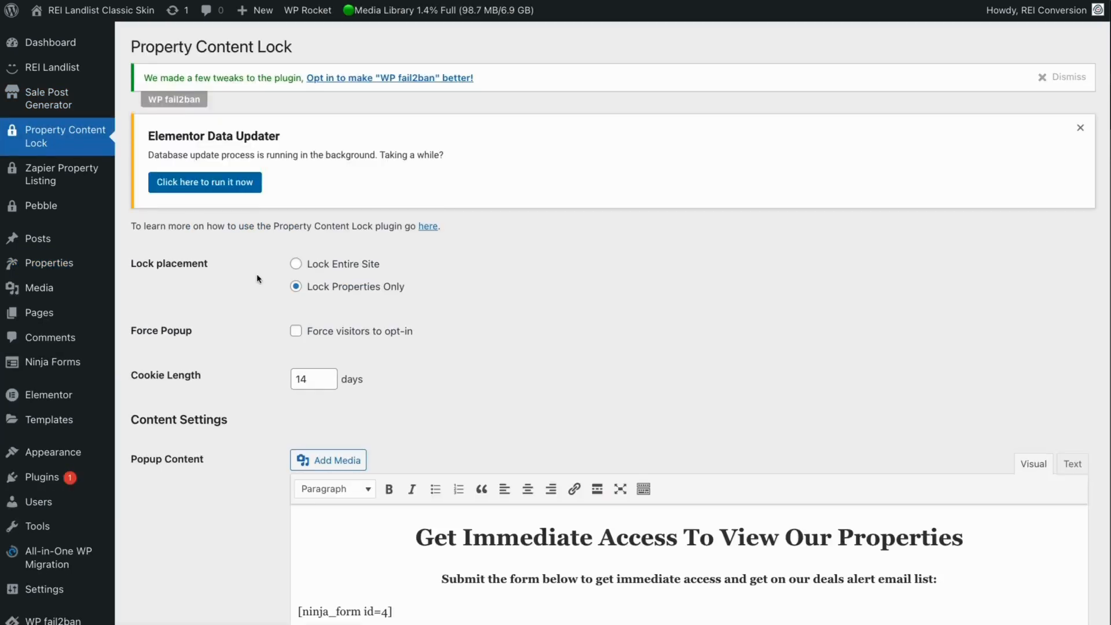